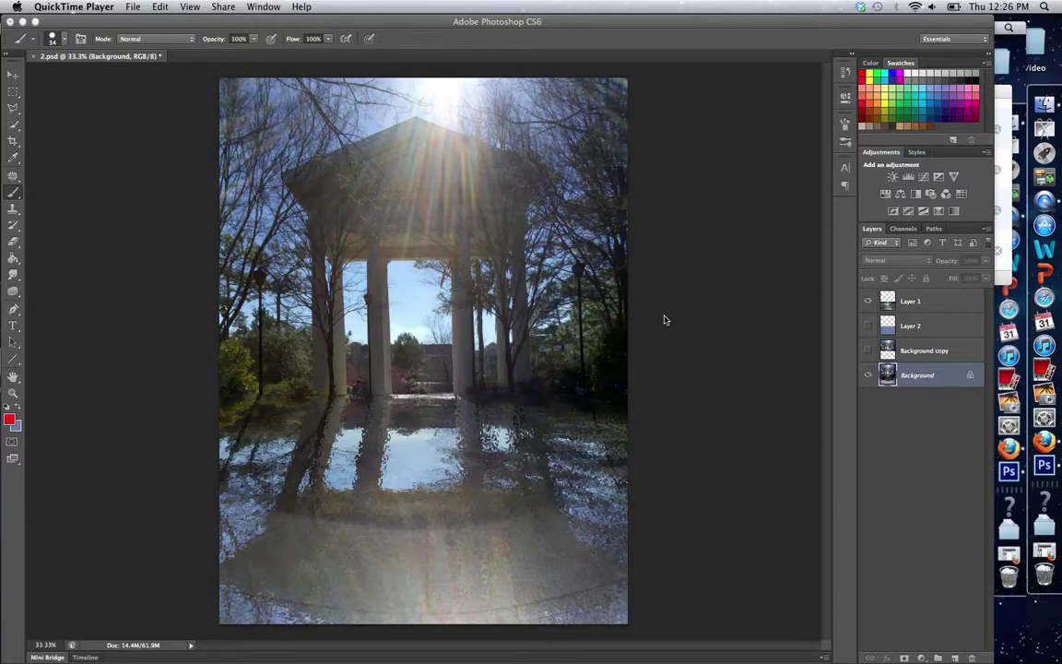
# Return to Photoshop and toggle Layer 1's visibility, leaving the water reflection hidden
pyautogui.click(873, 308)
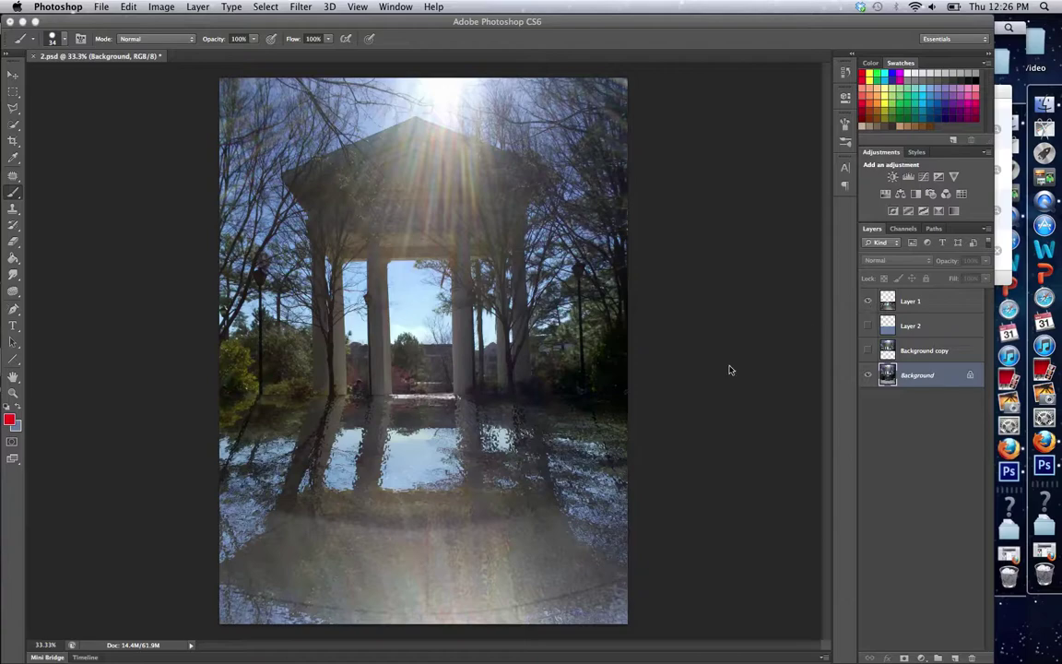
pyautogui.hotkey('ctrl', 'Up')
pyautogui.click(254, 249)
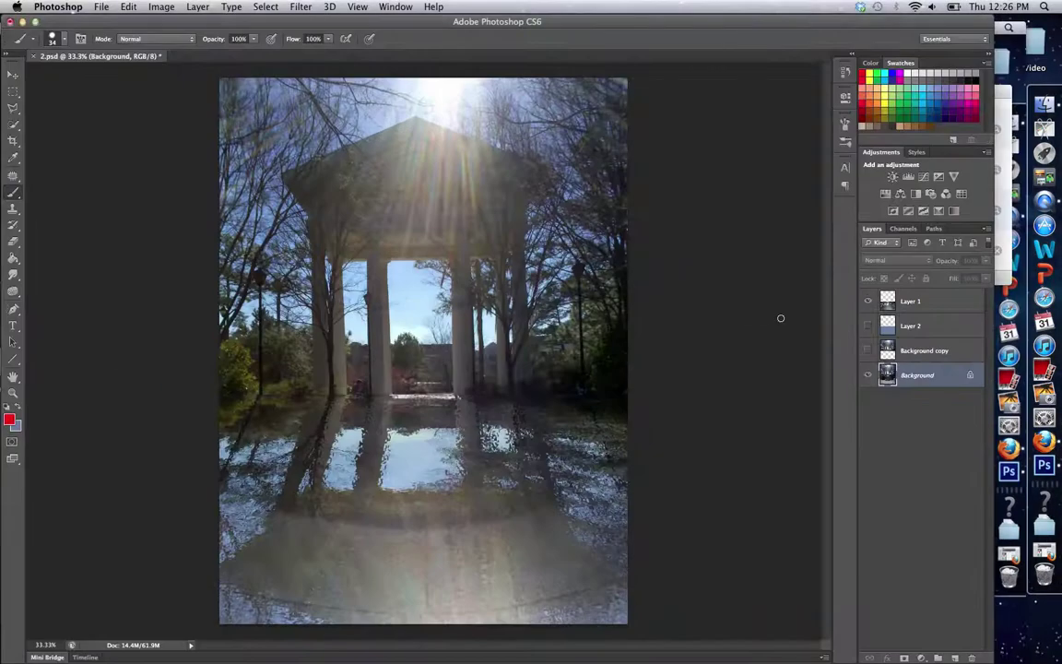
pyautogui.click(867, 304)
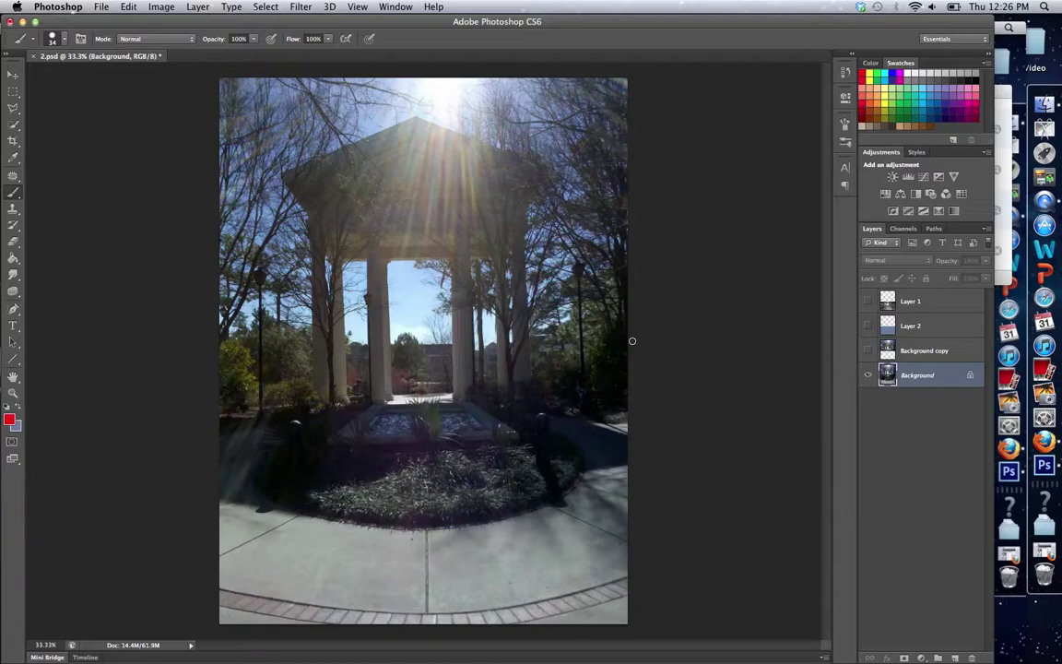
pyautogui.click(866, 304)
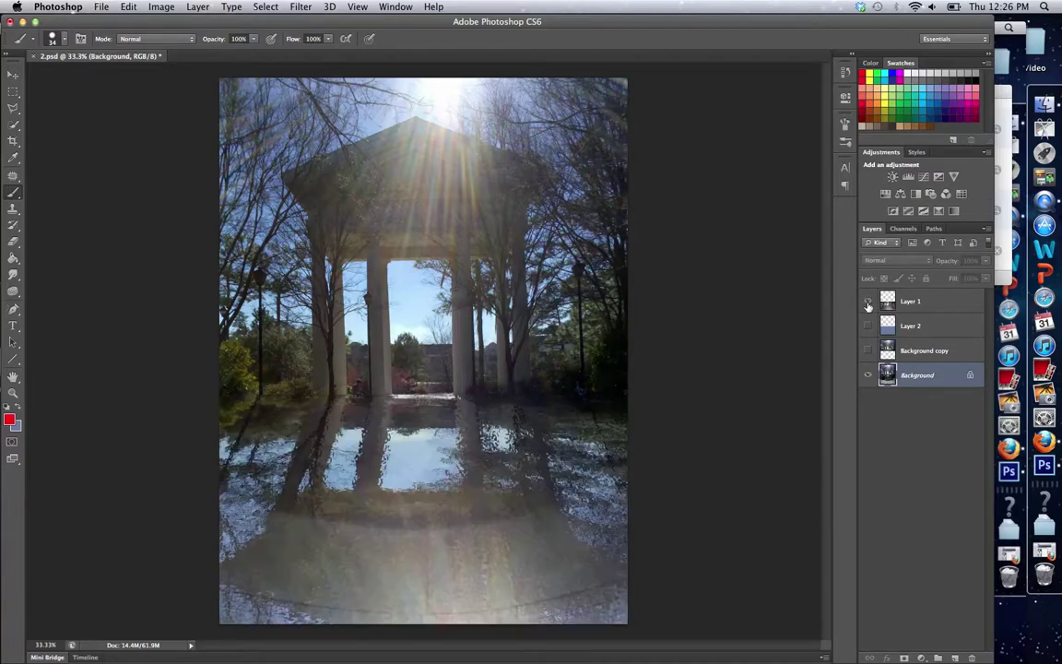
pyautogui.click(867, 304)
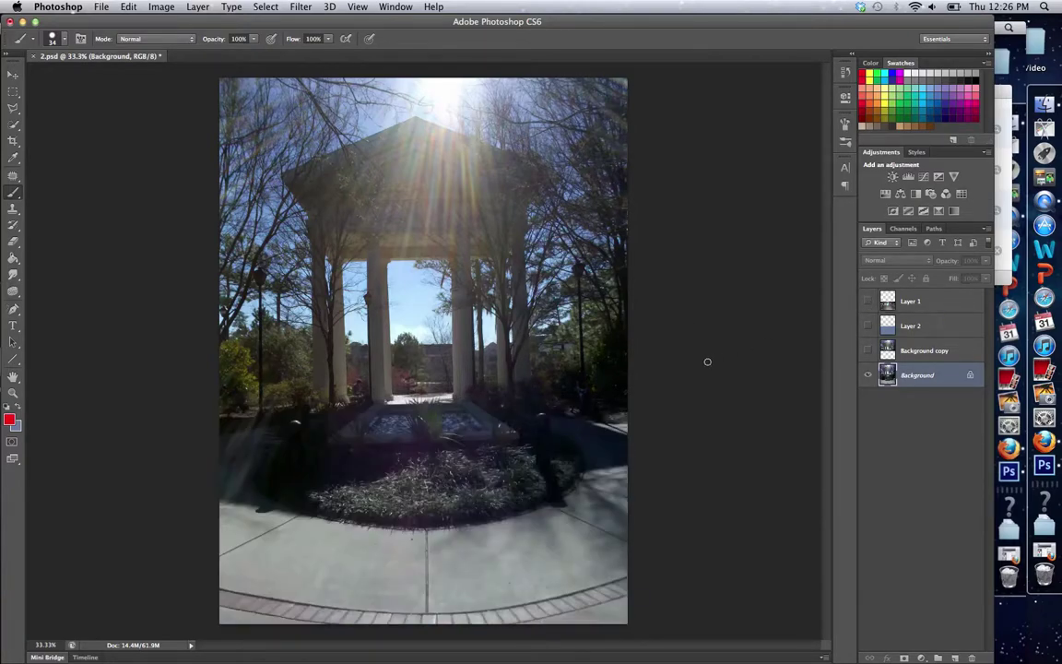
# Duplicate the Background layer as Background copy 2 and hide the original Background
pyautogui.rightClick(919, 383)
pyautogui.click(932, 403)
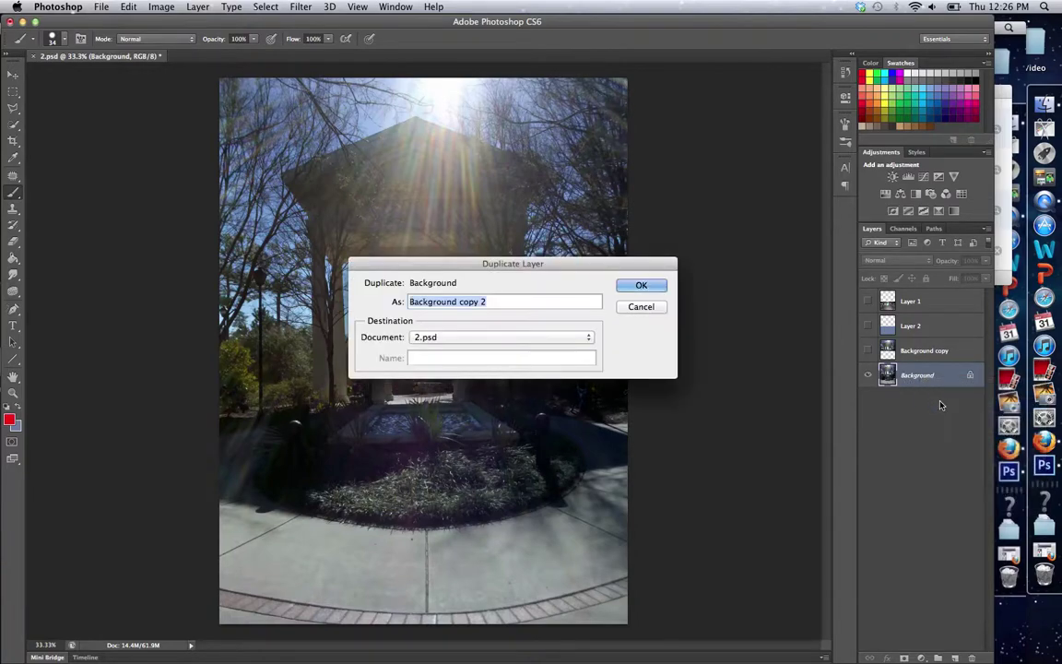
pyautogui.click(641, 285)
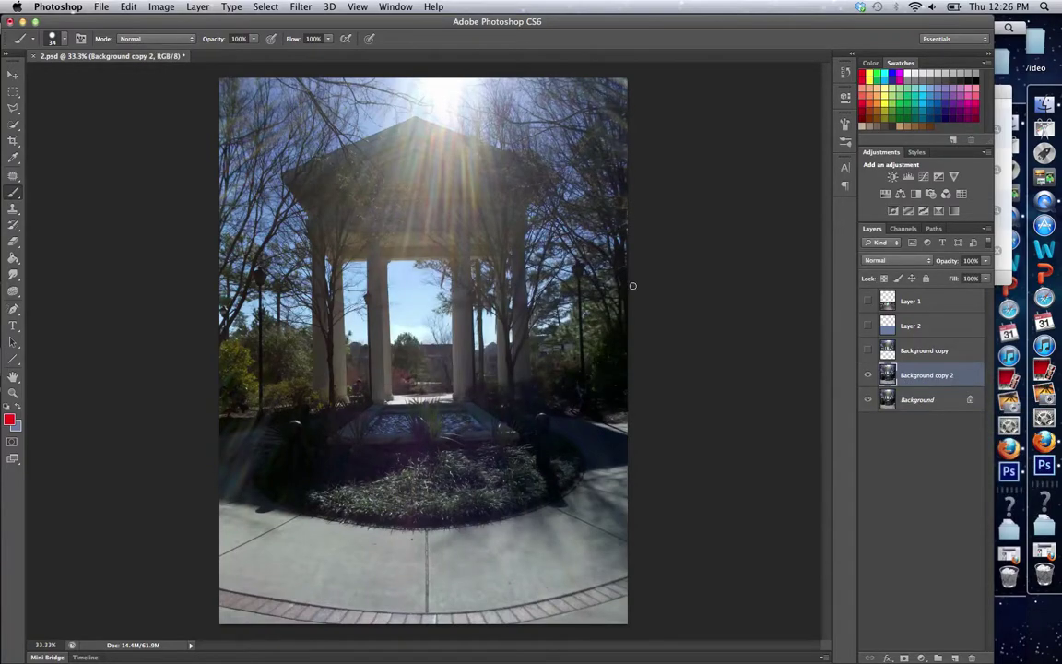
pyautogui.click(868, 400)
# Duplicate Background copy 2 to create Background copy 3
pyautogui.rightClick(927, 375)
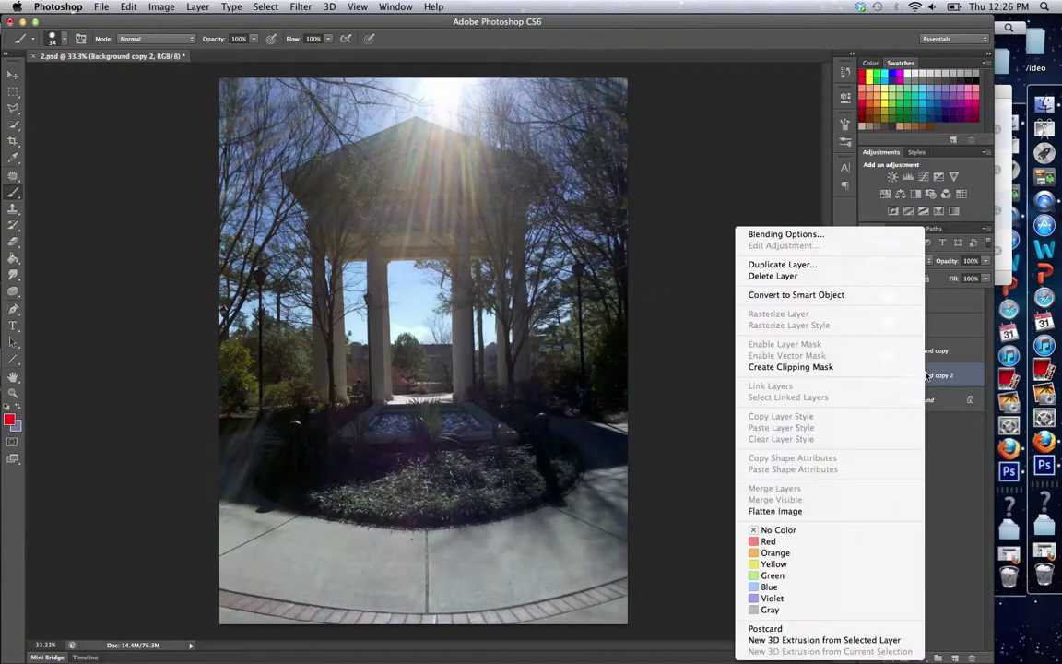
pyautogui.click(819, 265)
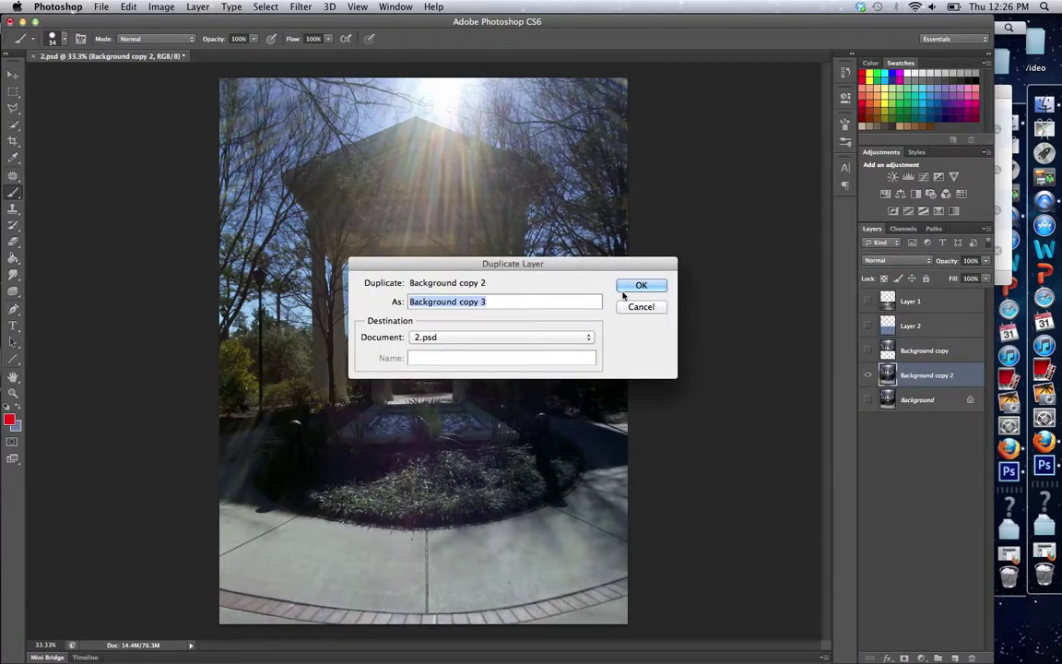
pyautogui.click(641, 286)
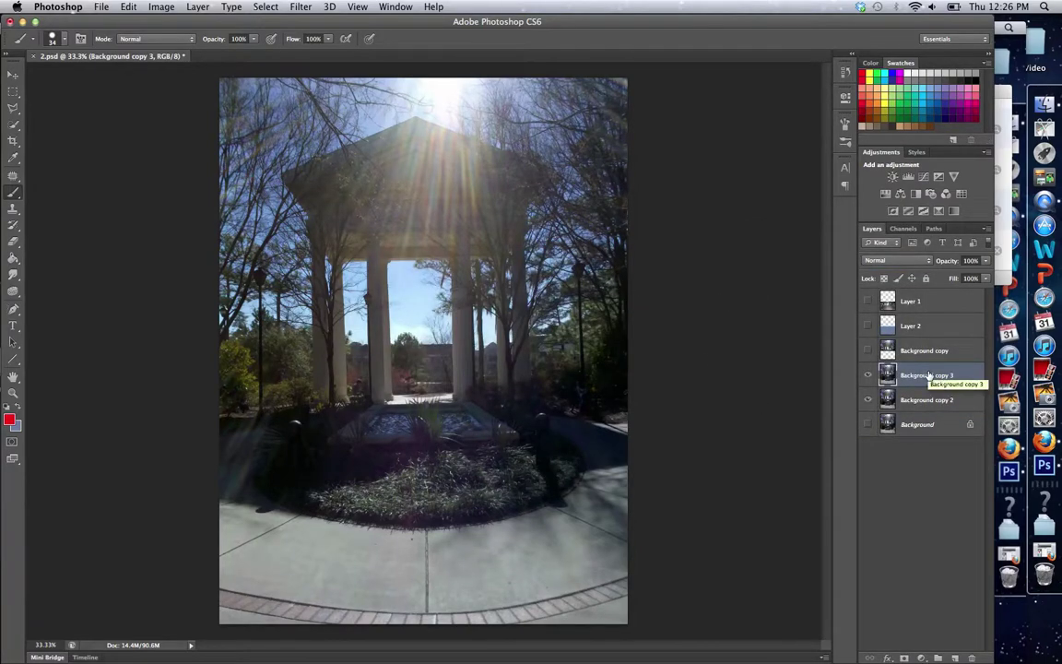
# Try a horizontal flip on Background copy 3, undo it, then flip the layer vertically
pyautogui.click(128, 7)
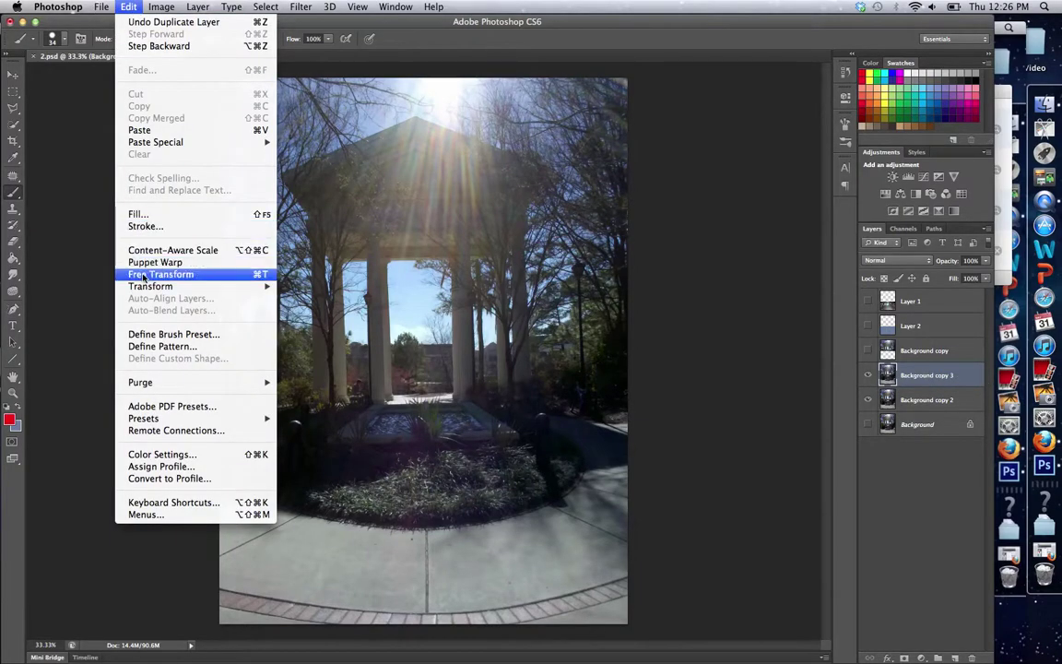
pyautogui.moveTo(146, 289)
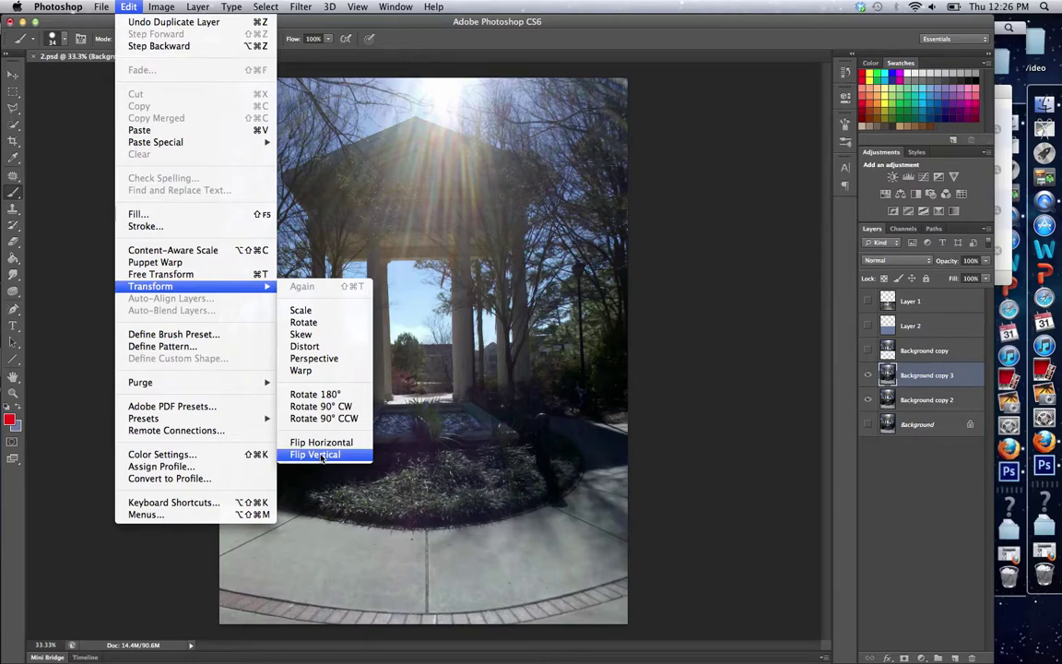
pyautogui.click(319, 442)
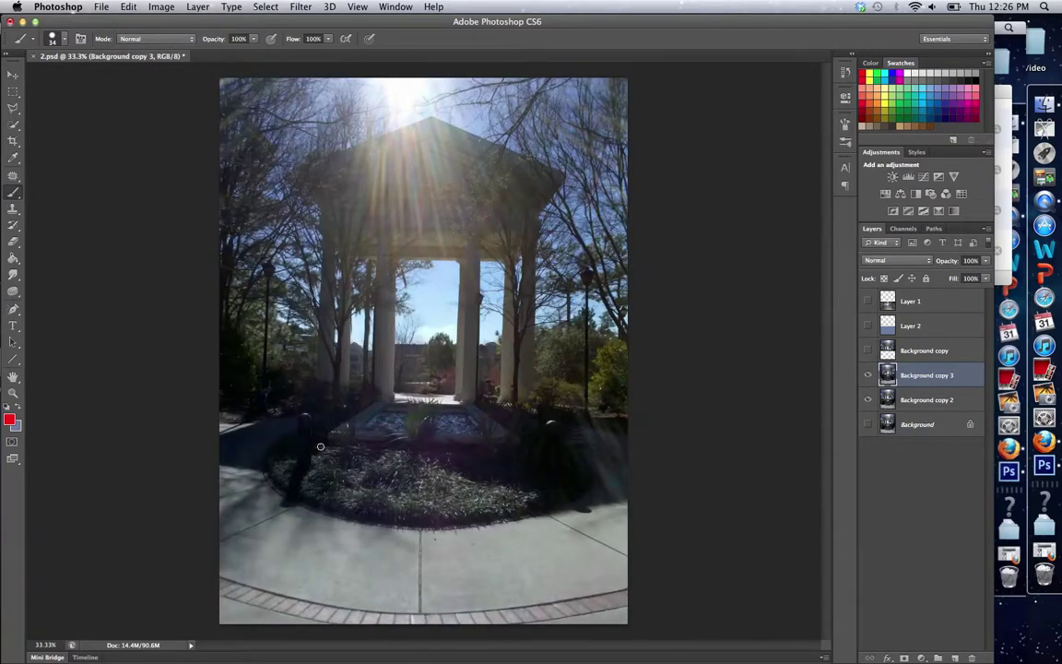
pyautogui.press('super+z')
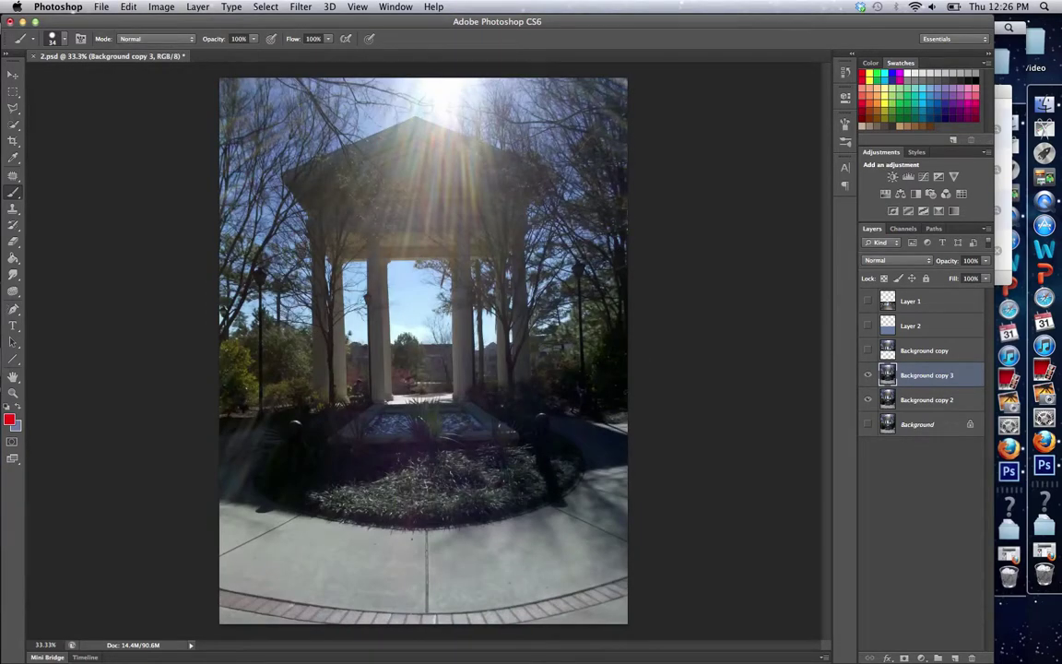
pyautogui.click(129, 7)
pyautogui.moveTo(182, 290)
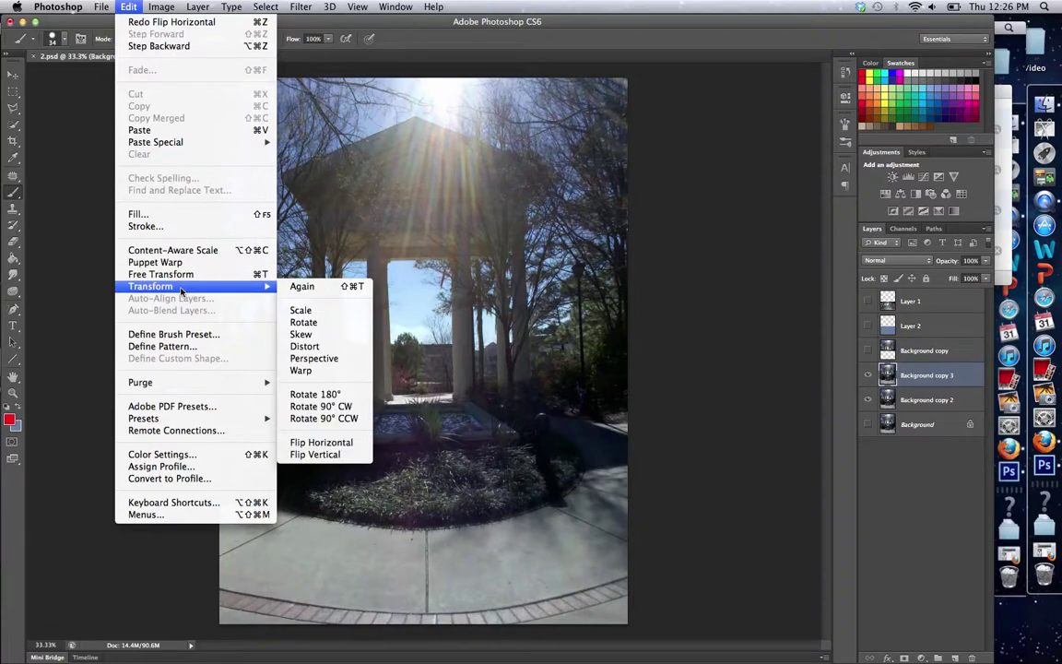
pyautogui.click(312, 455)
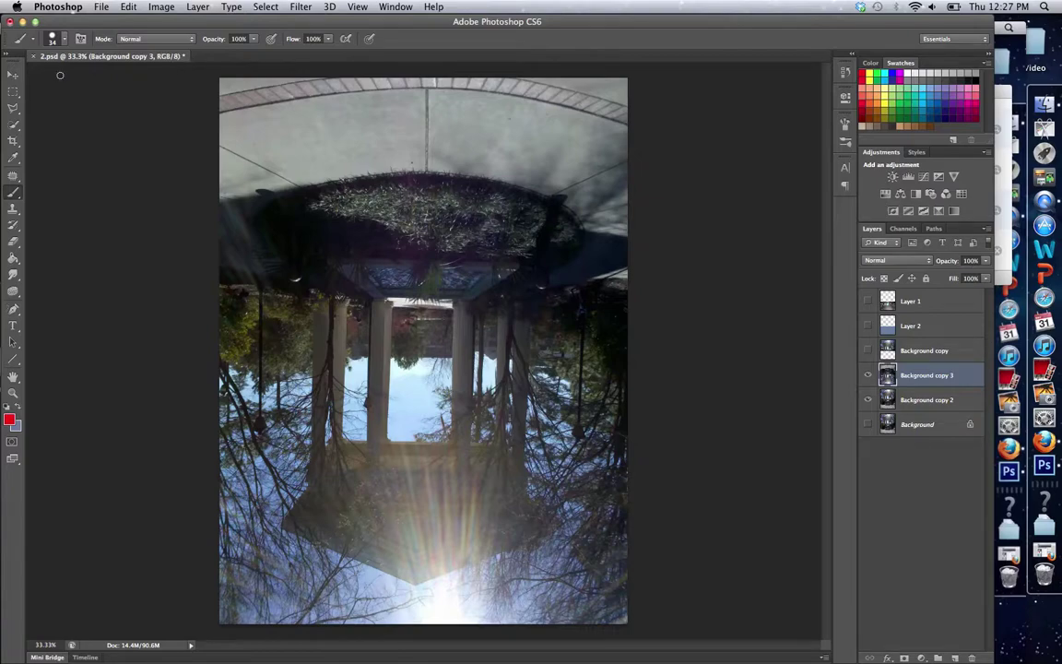
# Delete the pavement top of the flipped layer and drag it down below the upright gazebo
pyautogui.click(14, 91)
pyautogui.moveTo(188, 66); pyautogui.dragTo(644, 297)
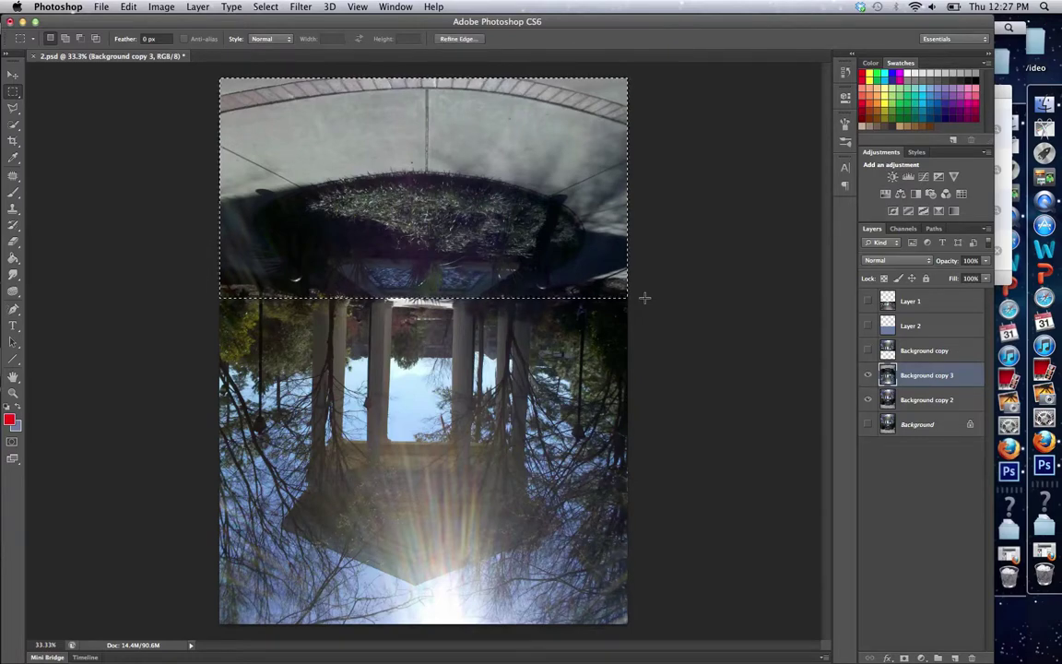
pyautogui.press('Delete')
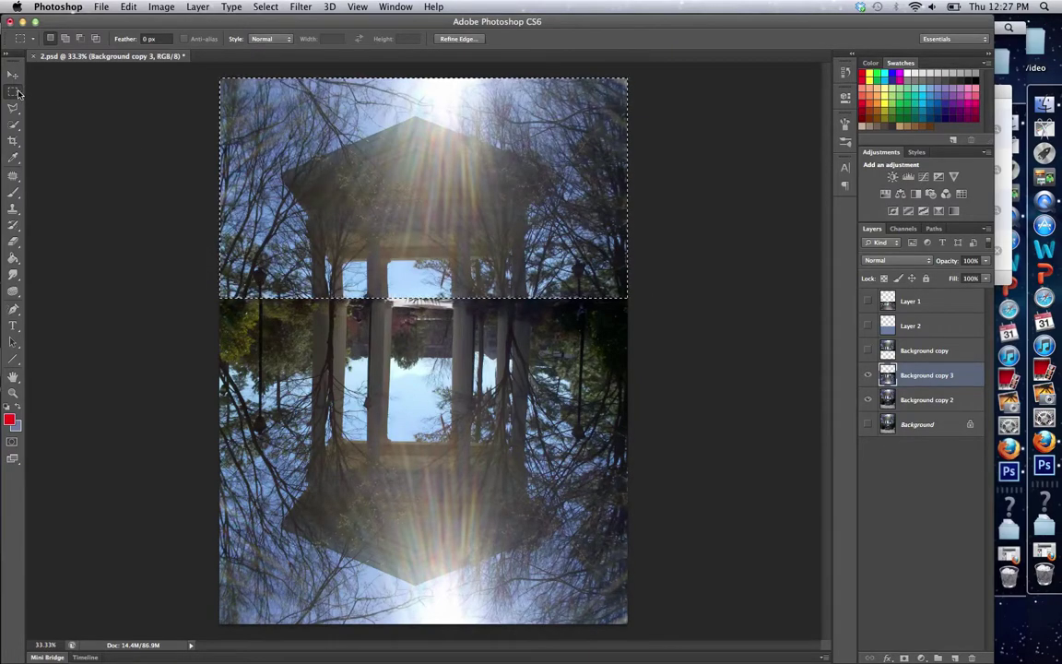
pyautogui.click(103, 116)
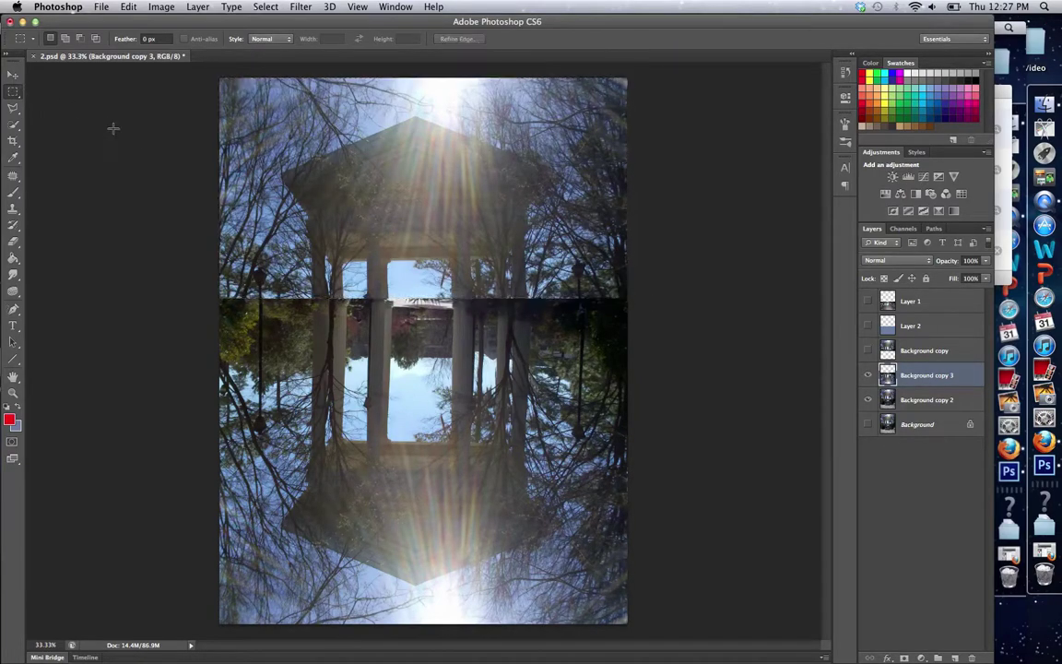
pyautogui.click(15, 75)
pyautogui.moveTo(368, 356); pyautogui.dragTo(374, 436)
# Nudge Background copy 3 down to meet the gazebo base, then select Background copy 2
pyautogui.press('Down')
pyautogui.press('Down')
pyautogui.press('Down')
pyautogui.press('Down')
pyautogui.press('Down')
pyautogui.press('Down')
pyautogui.press('Down')
pyautogui.press('Down')
pyautogui.press('Down')
pyautogui.press('Down')
pyautogui.press('Down')
pyautogui.press('Down')
pyautogui.press('Down')
pyautogui.press('Down')
pyautogui.press('Down')
pyautogui.press('Down')
pyautogui.press('Down')
pyautogui.press('Down')
pyautogui.press('Down')
pyautogui.press('Down')
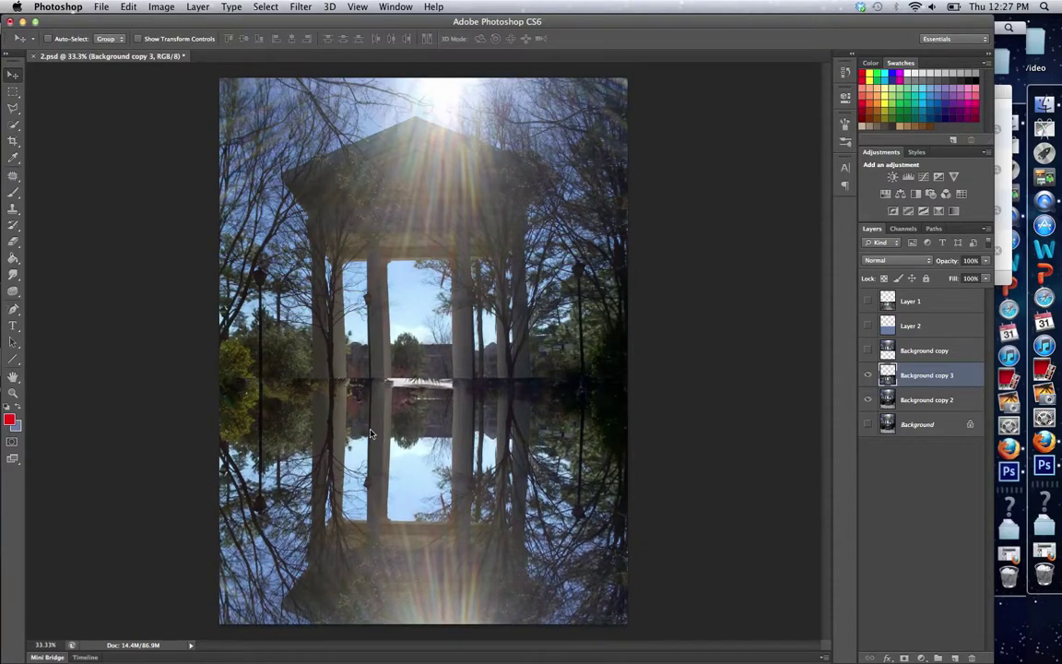
pyautogui.moveTo(375, 436)
pyautogui.mouseDown()
pyautogui.moveTo(367, 470)
pyautogui.moveTo(367, 450)
pyautogui.mouseUp()
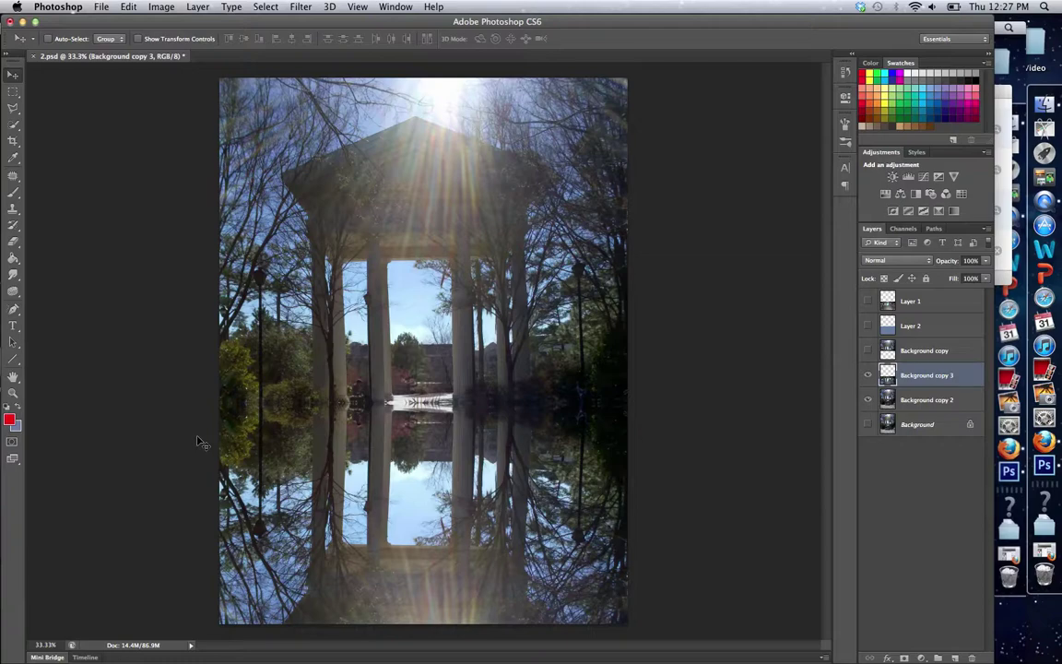
pyautogui.click(926, 400)
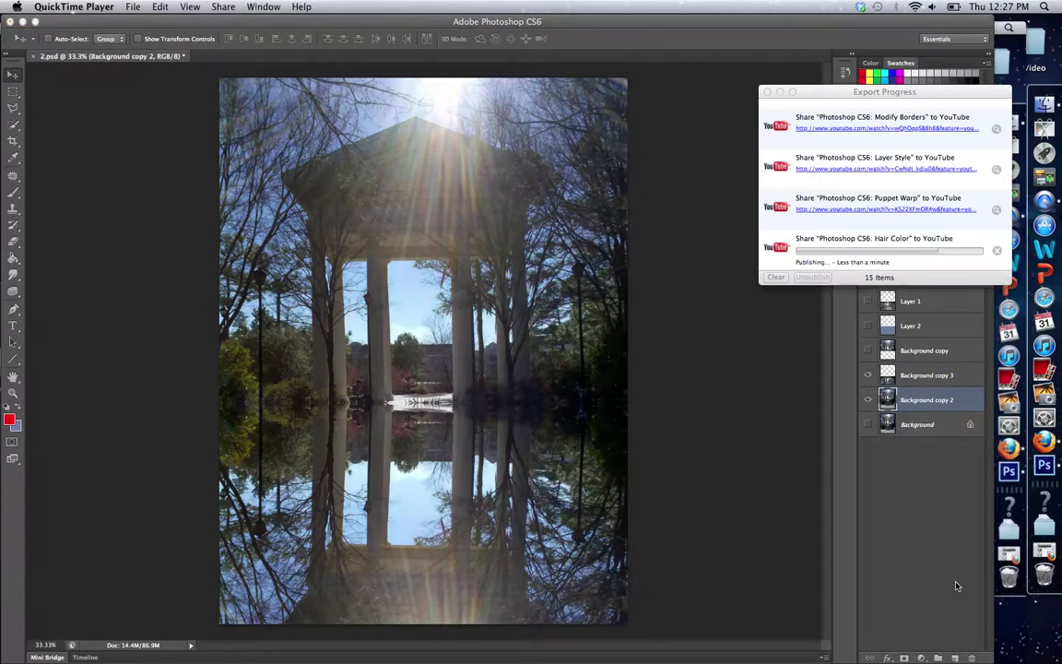
# Return to Photoshop and add a new empty Layer 3 above Background copy 2
pyautogui.click(914, 512)
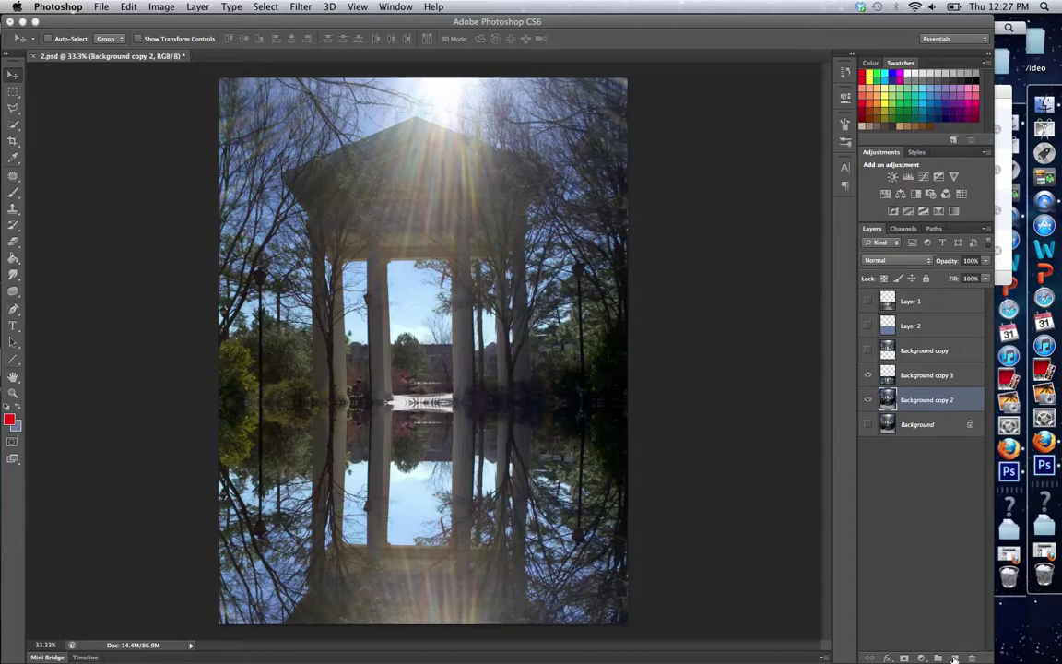
pyautogui.hotkey('ctrl', 'Up')
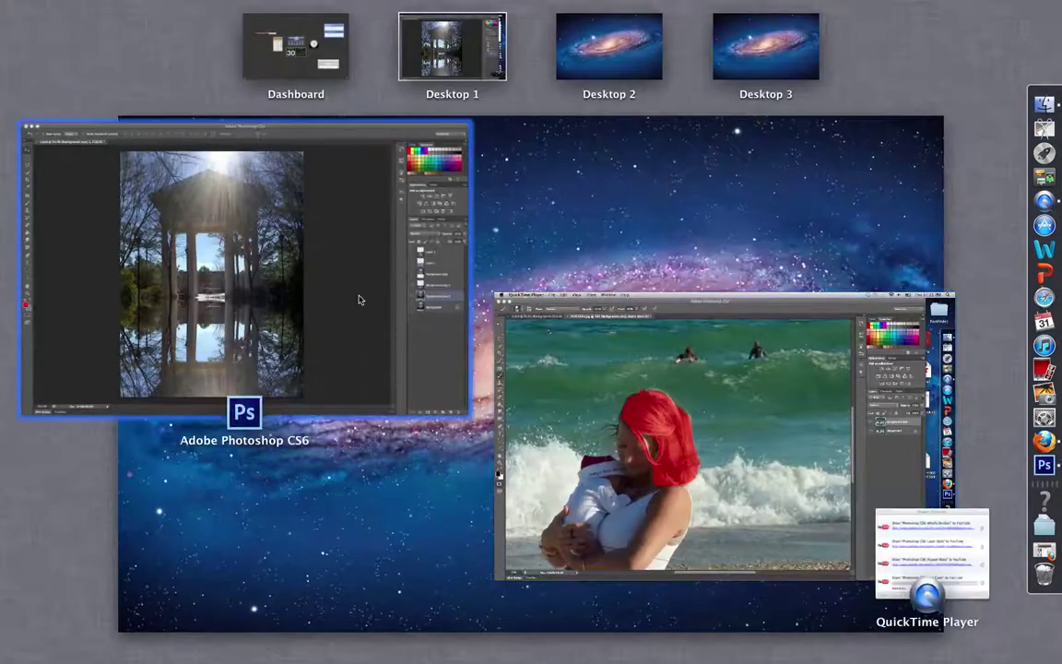
pyautogui.click(360, 299)
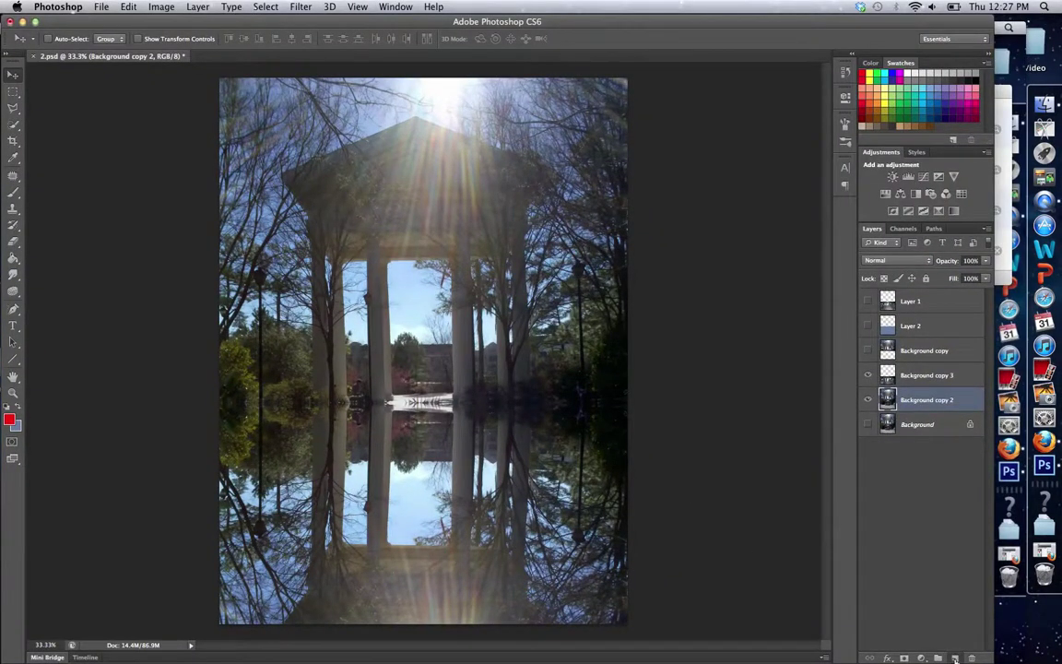
pyautogui.click(954, 657)
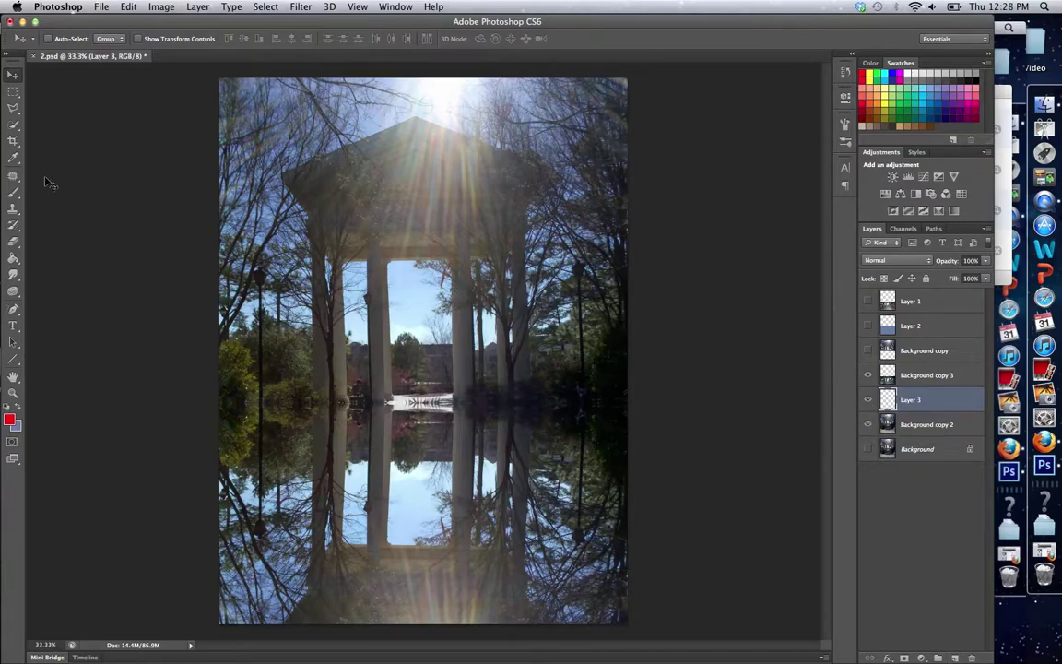
# Marquee-select the lower half of the image and set the foreground colour to blue #3166c5
pyautogui.click(13, 91)
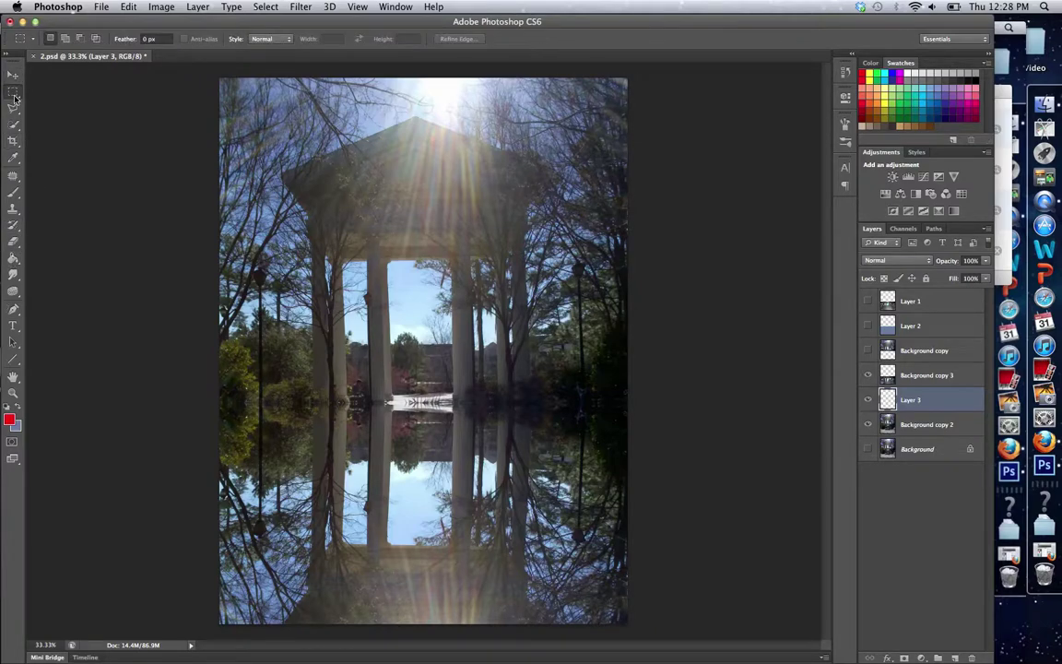
pyautogui.moveTo(210, 400); pyautogui.dragTo(777, 627)
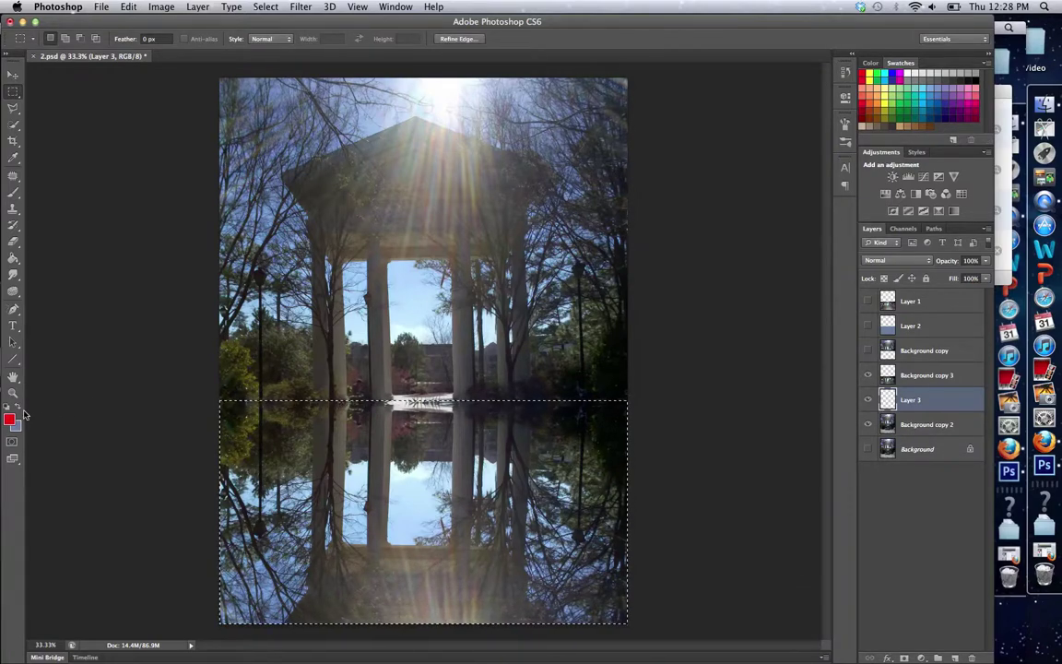
pyautogui.click(20, 414)
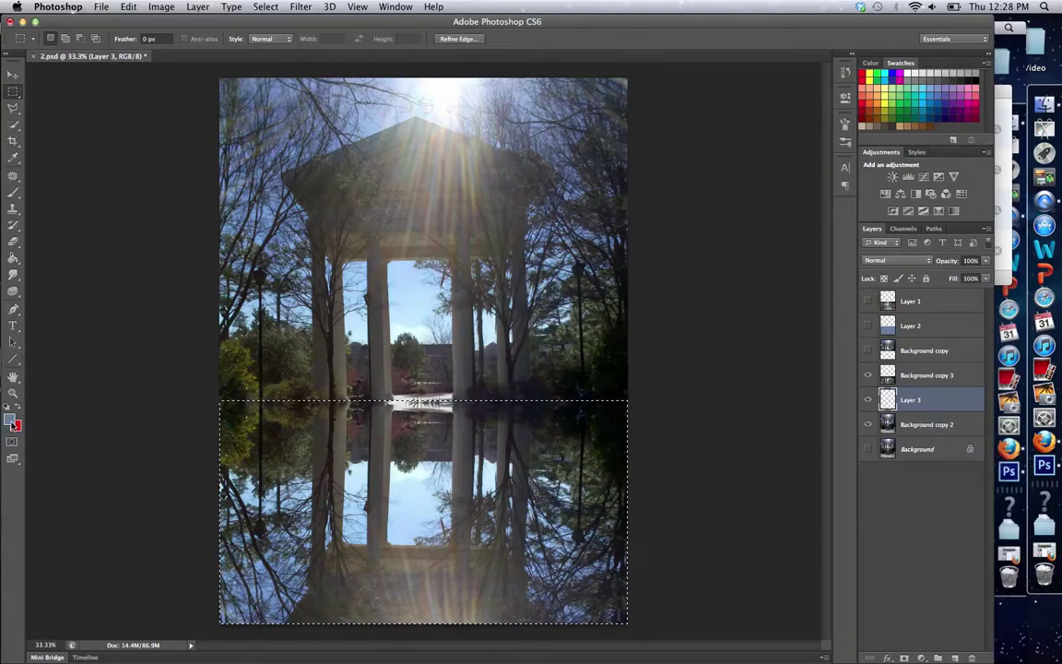
pyautogui.click(12, 420)
pyautogui.click(351, 261)
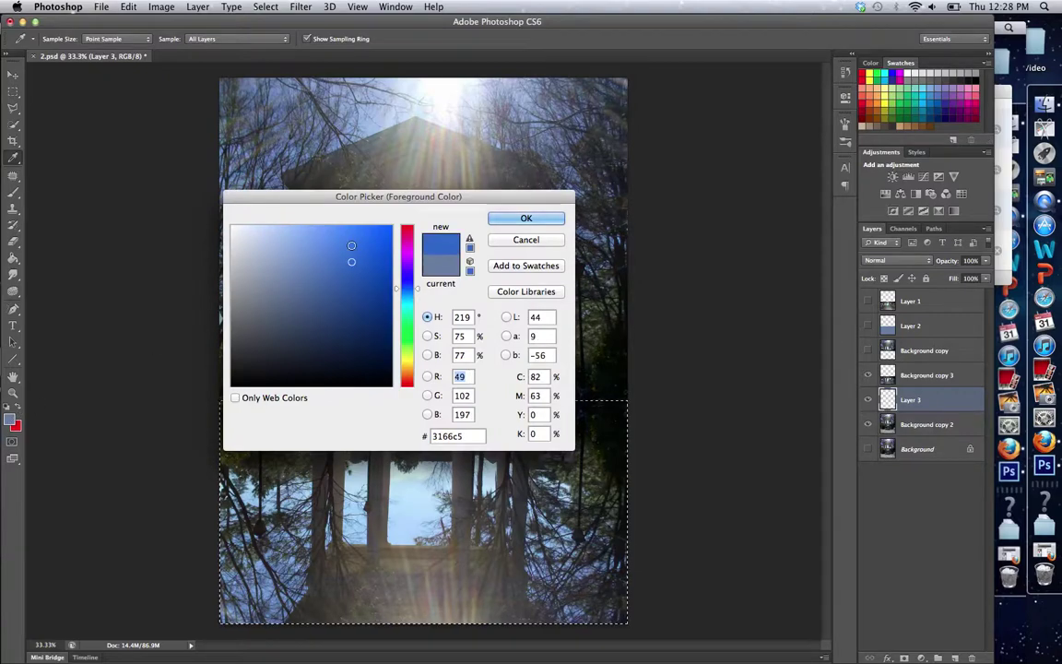
# Fill Layer 3's lower-half selection with saturated blue using the Paint Bucket, then deselect
pyautogui.click(525, 218)
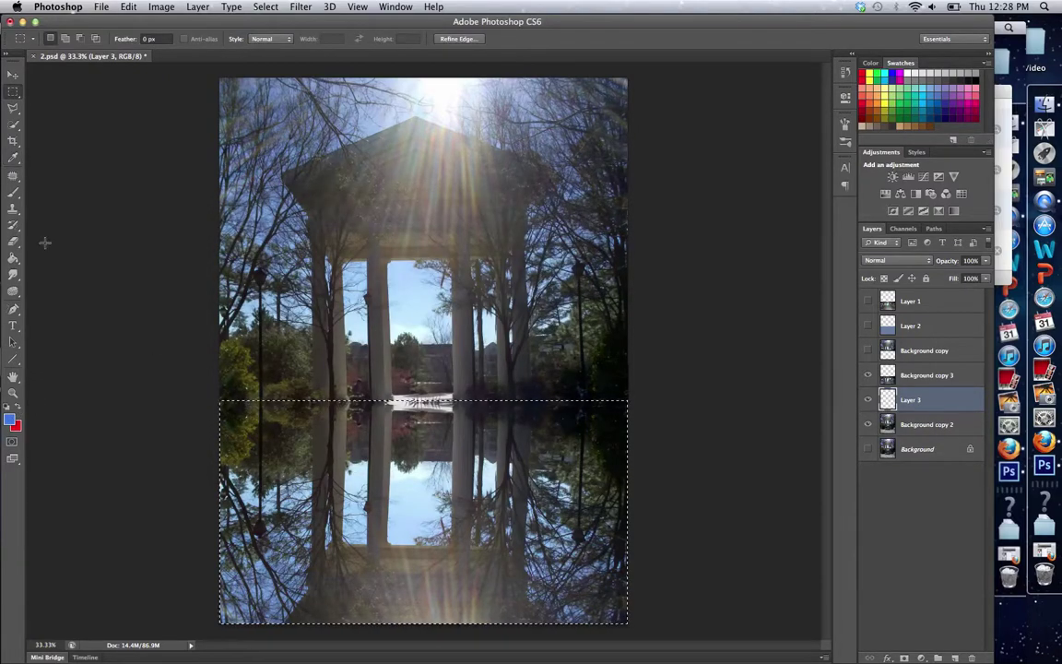
pyautogui.click(13, 257)
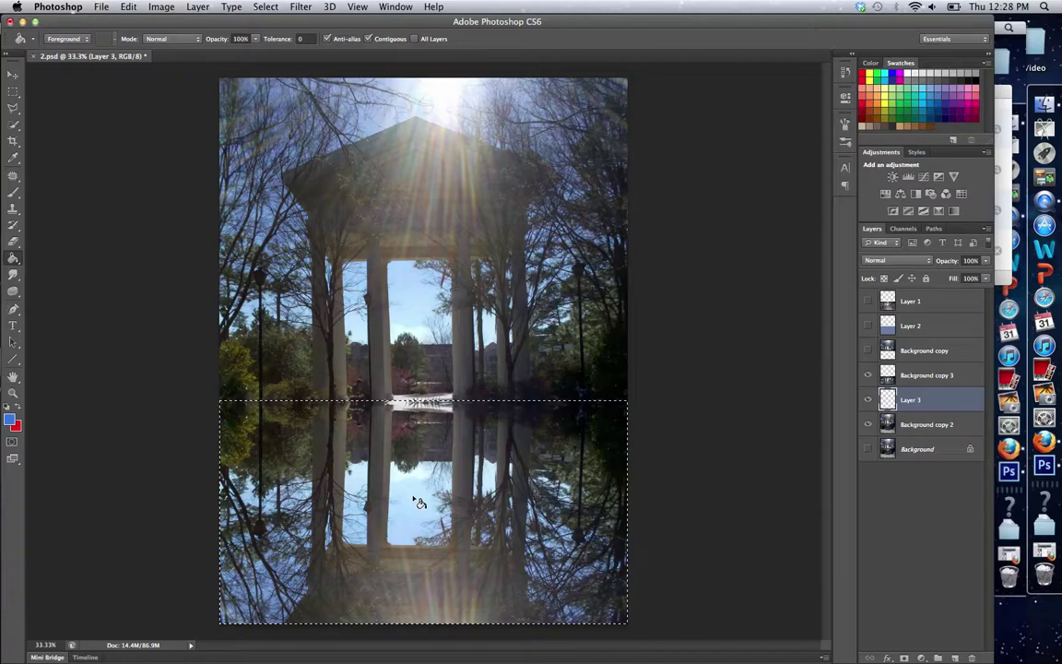
pyautogui.click(377, 456)
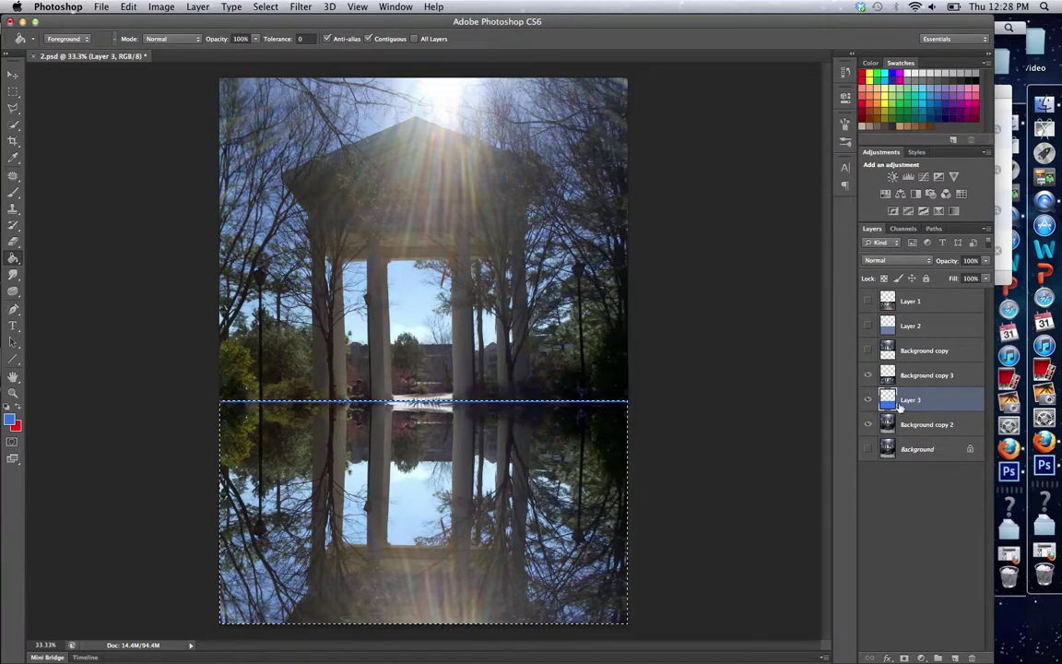
pyautogui.click(13, 91)
pyautogui.press('super+d')
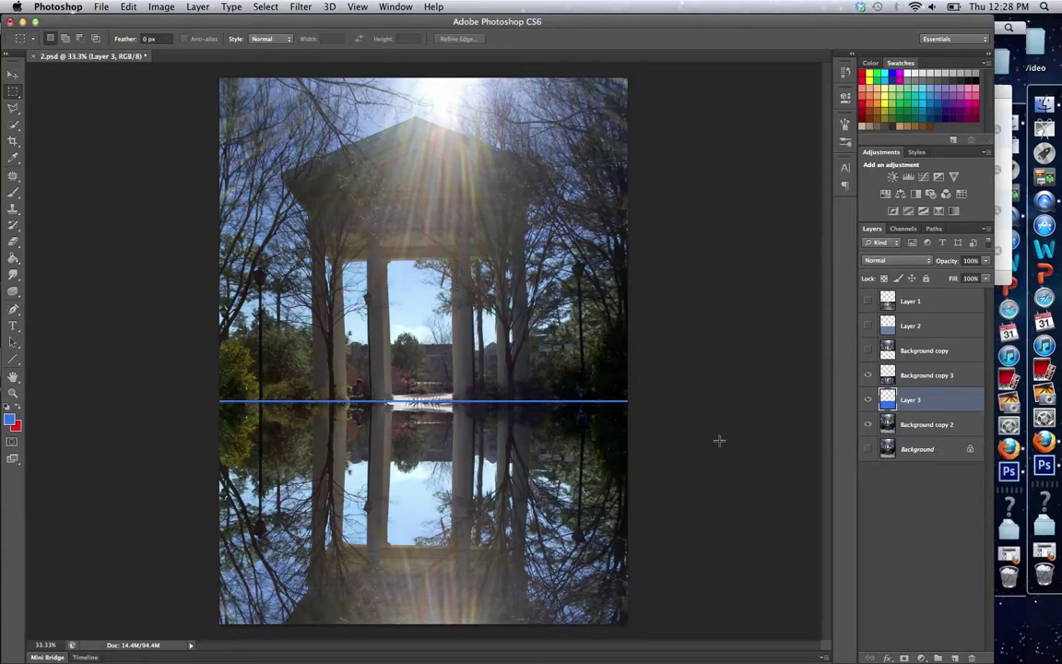
pyautogui.hotkey('alt', ']')
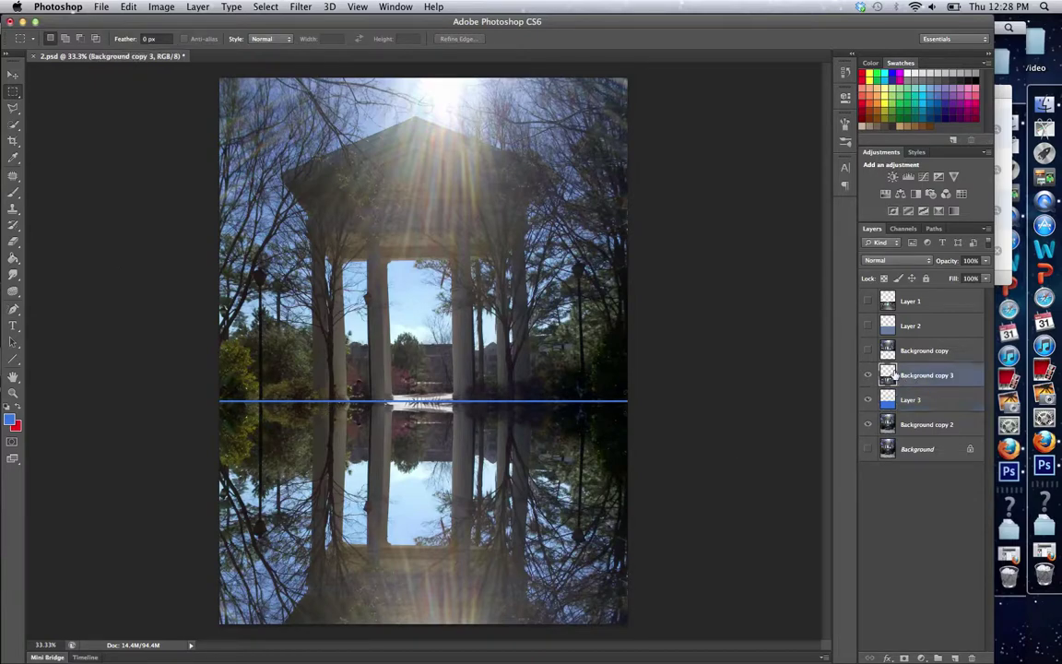
# Check the blue beneath the reflection, then set Background copy 3's opacity to 90%
pyautogui.click(18, 77)
pyautogui.press('super+h')
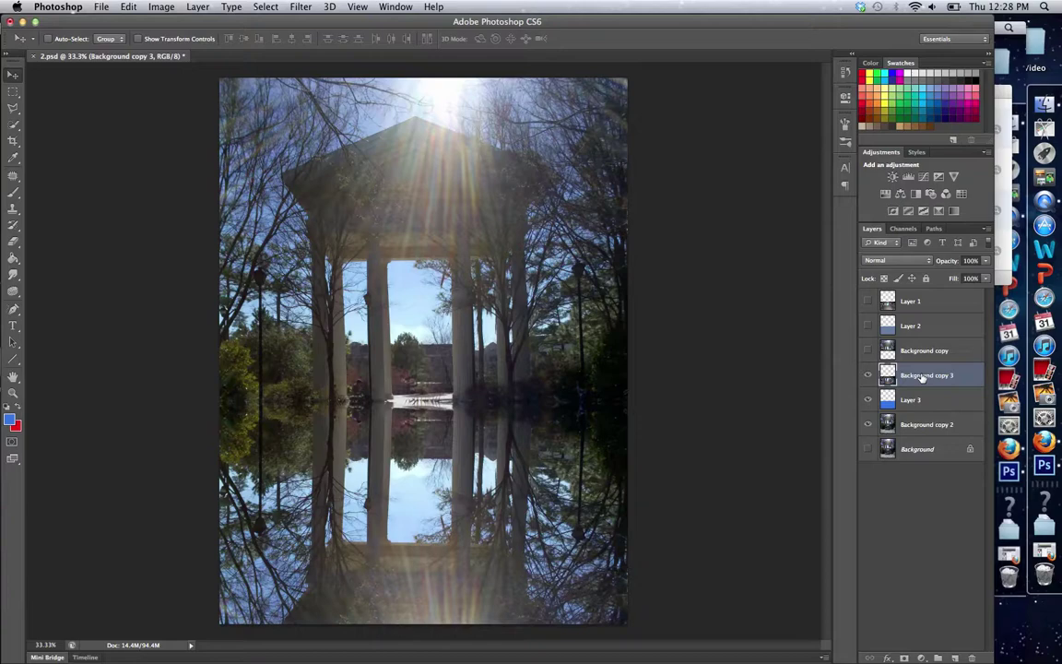
pyautogui.click(867, 376)
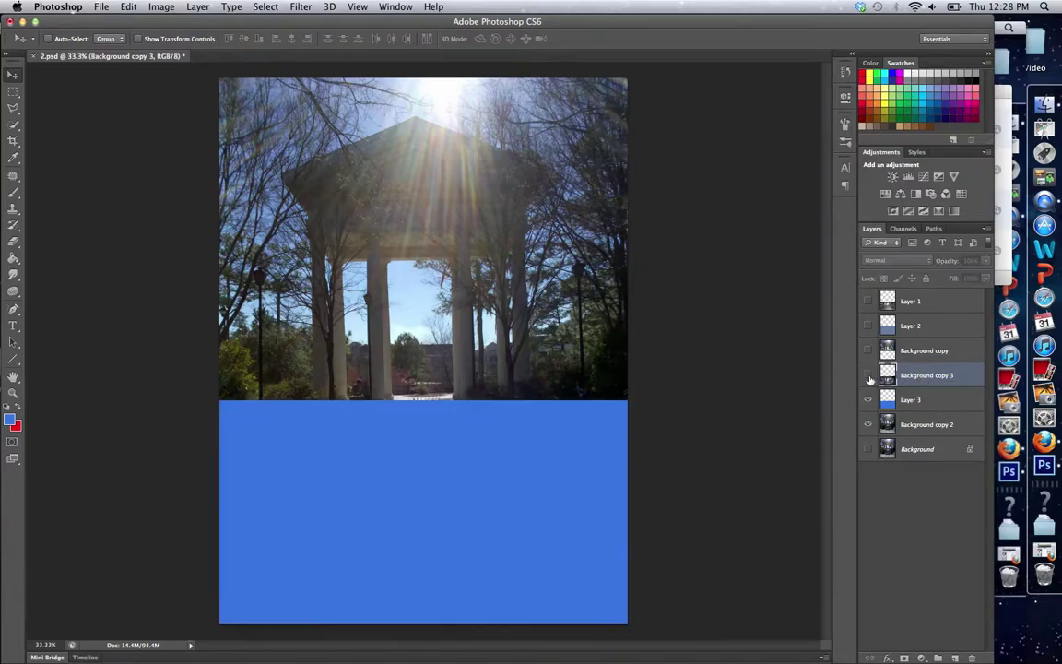
pyautogui.click(867, 375)
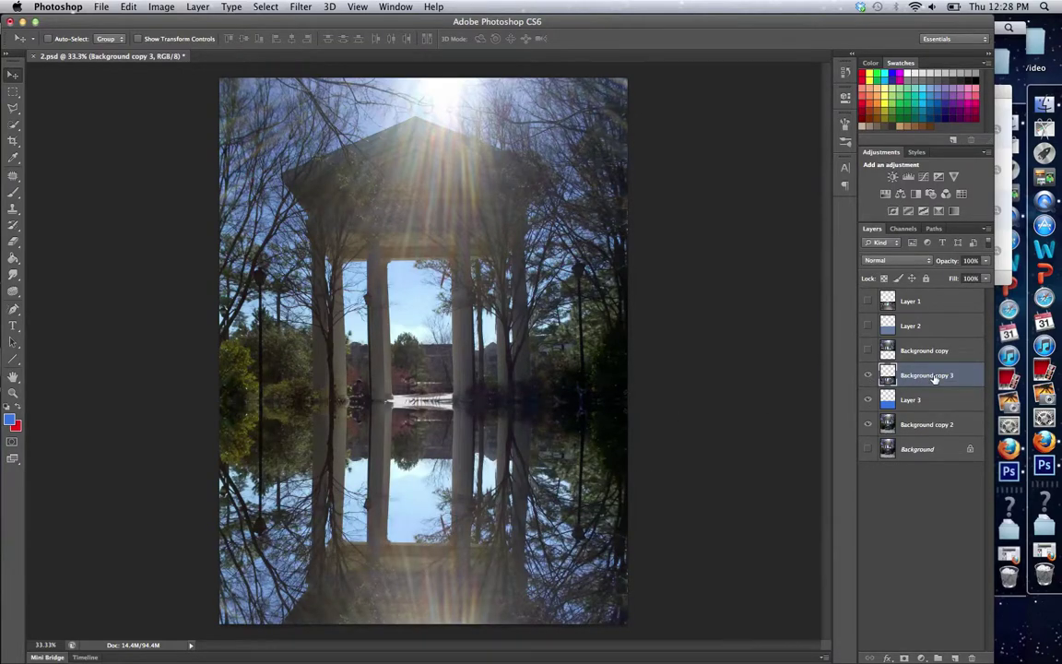
pyautogui.click(985, 261)
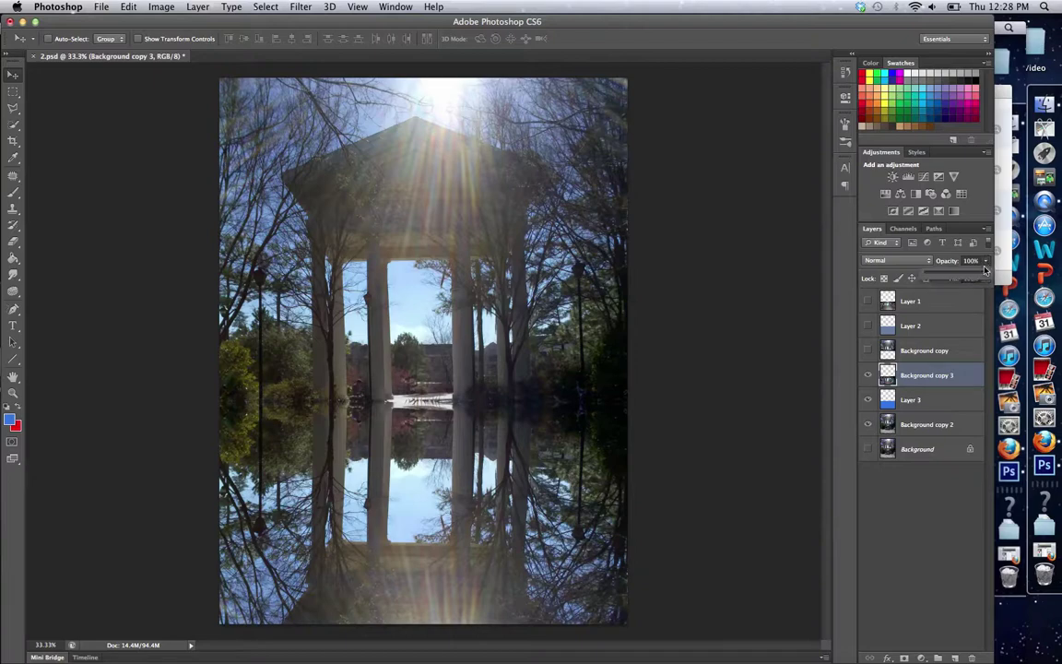
pyautogui.moveTo(988, 274); pyautogui.dragTo(980, 275)
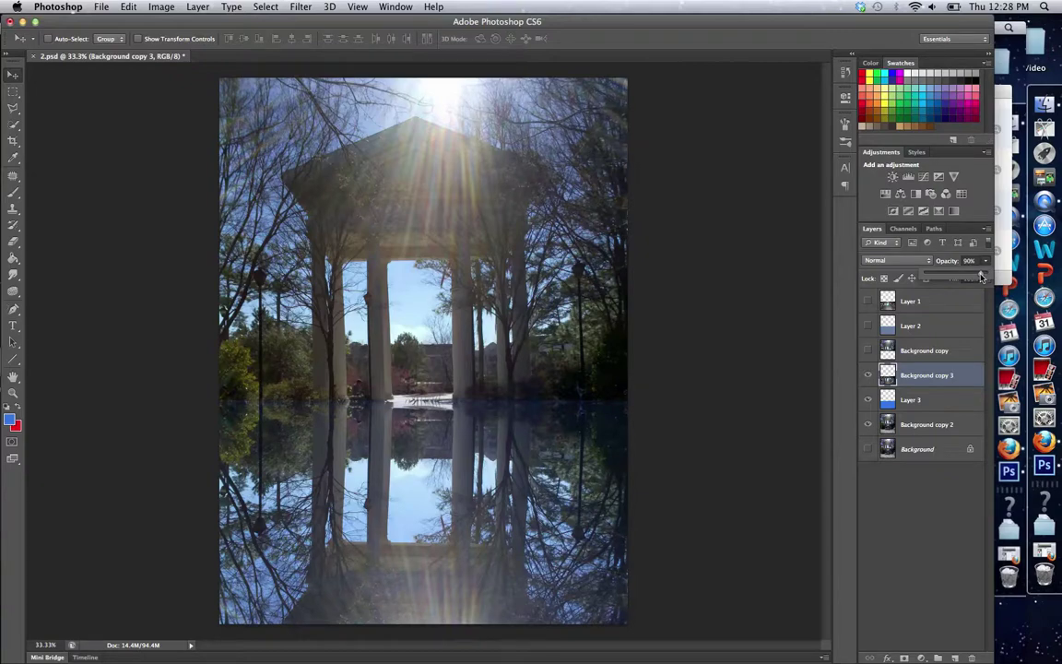
pyautogui.click(816, 397)
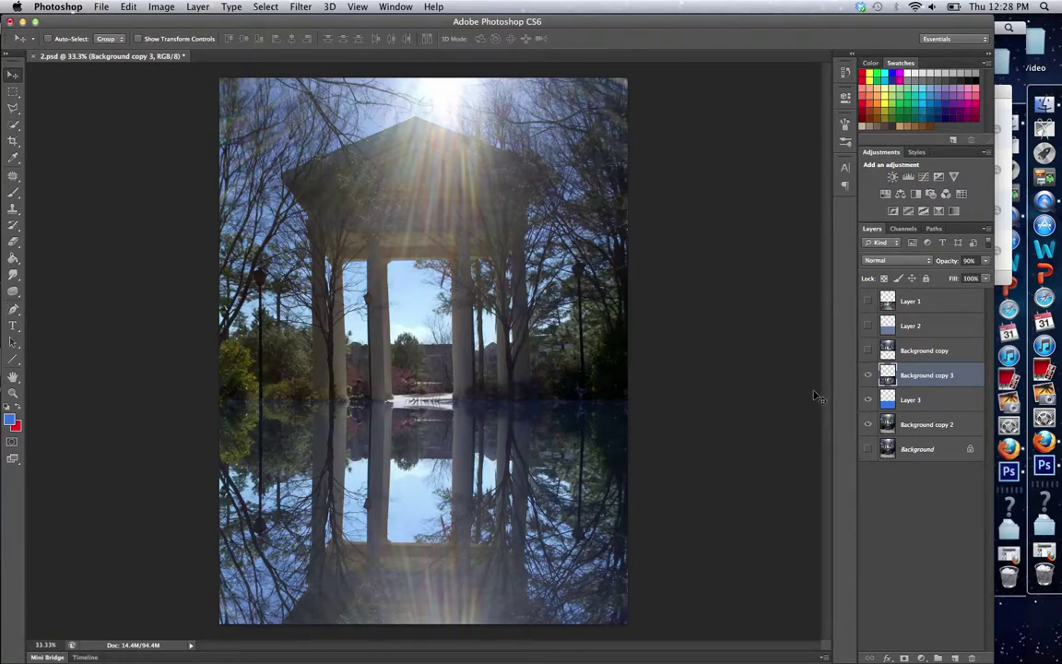
pyautogui.click(302, 8)
# In the Filter Gallery, compare Glass and Ocean Ripple distortions with the preview zoomed out
pyautogui.click(313, 71)
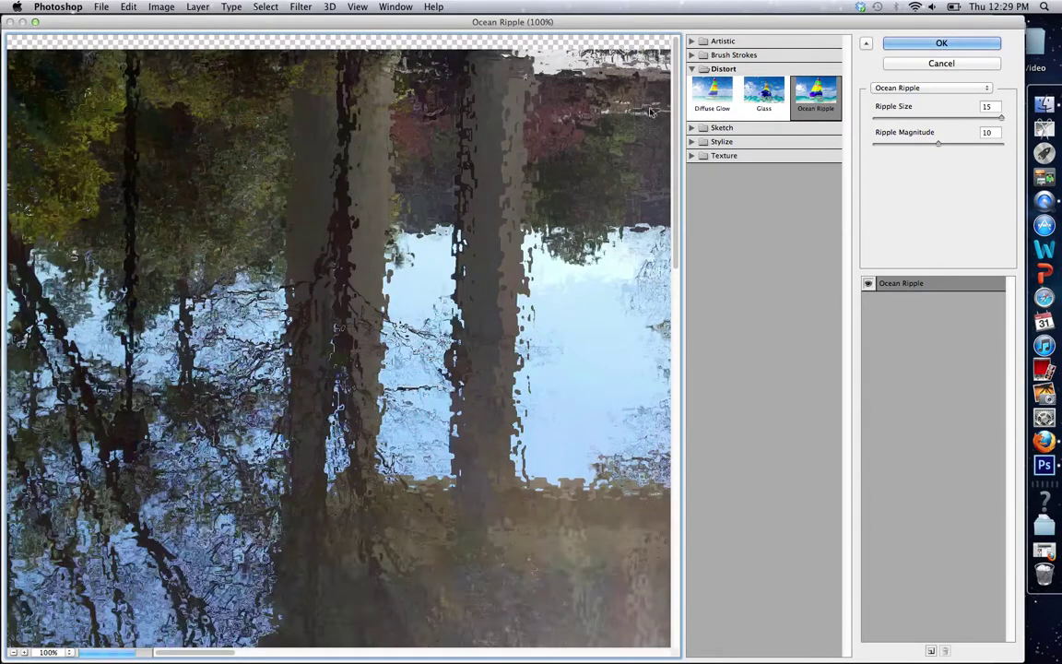
pyautogui.click(755, 99)
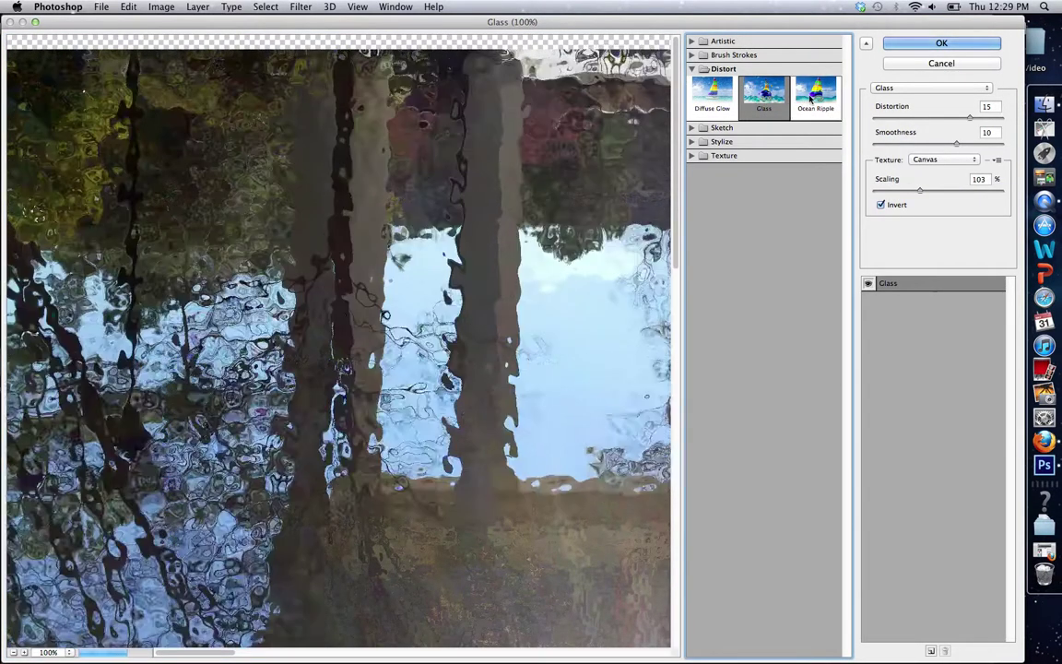
pyautogui.click(815, 92)
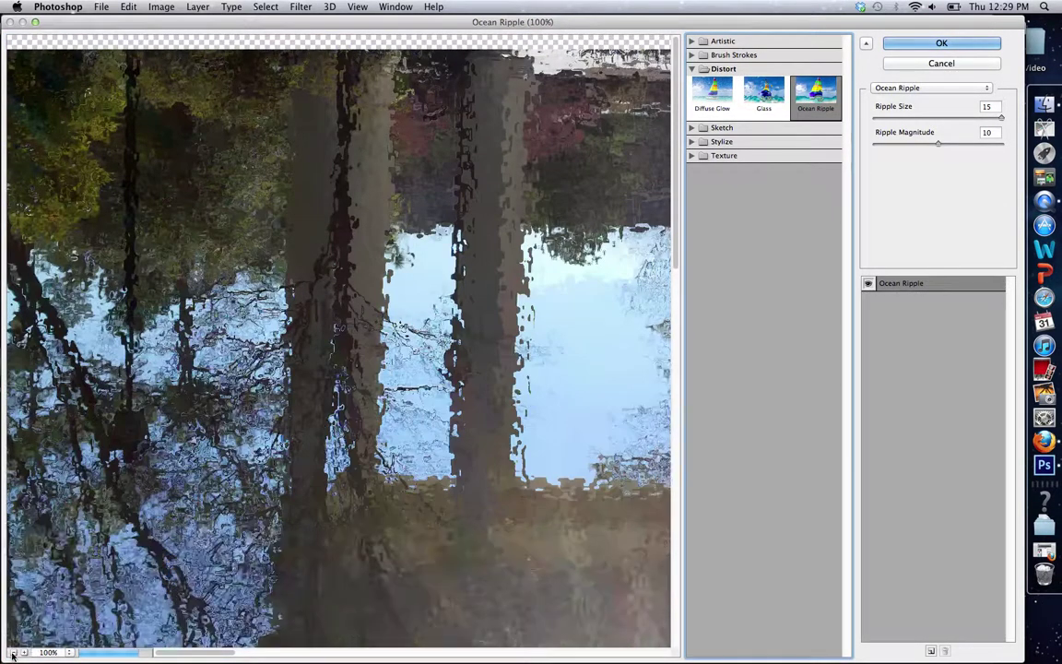
pyautogui.click(13, 651)
pyautogui.click(13, 651)
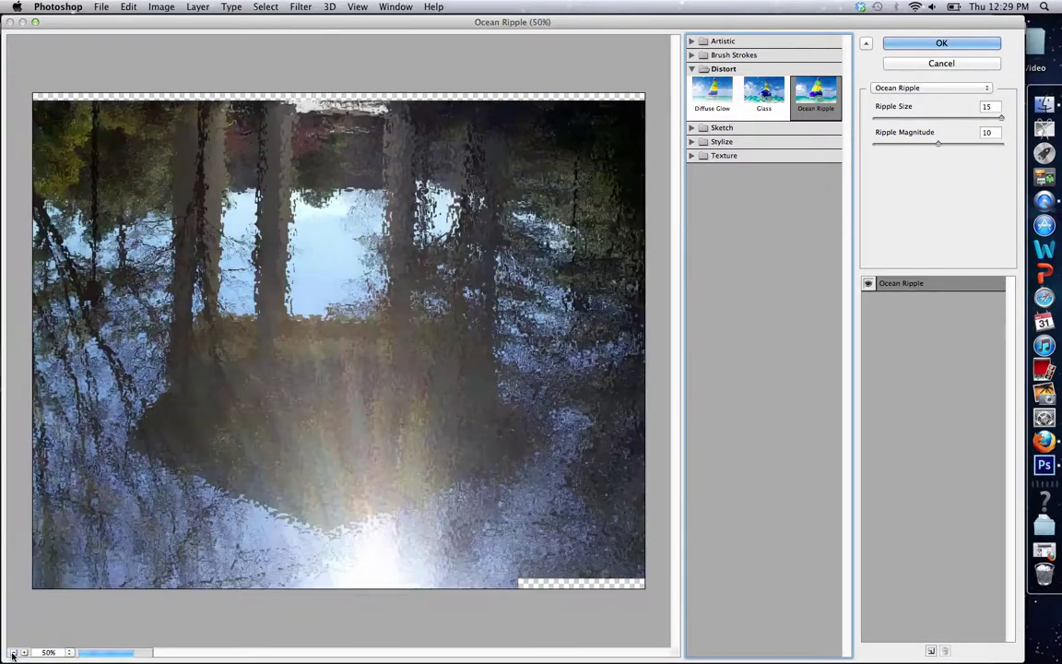
pyautogui.click(13, 651)
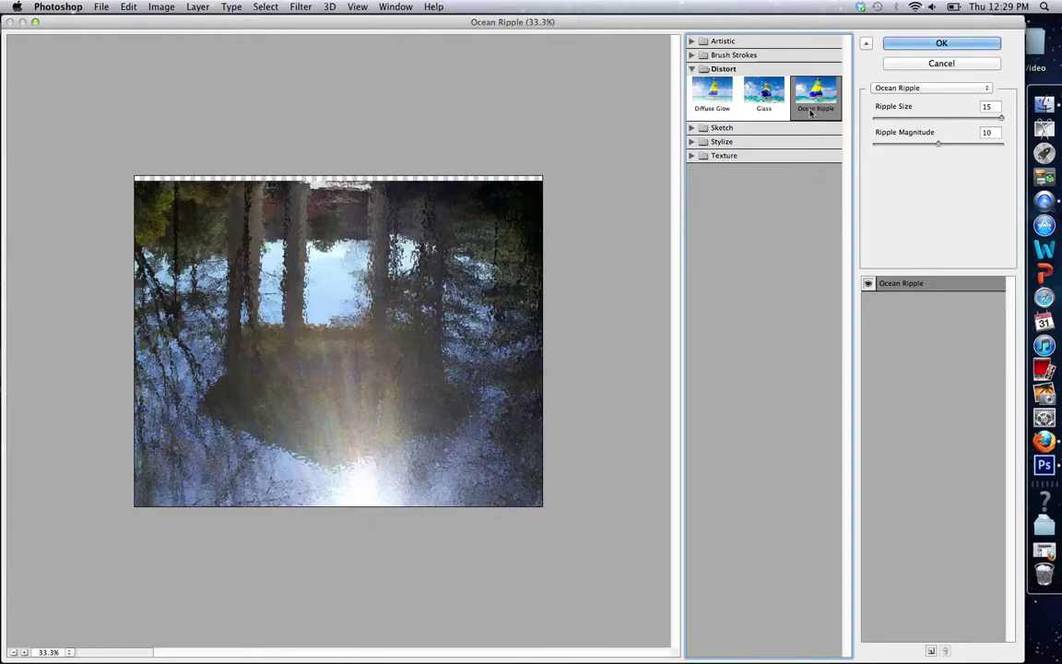
pyautogui.click(769, 97)
pyautogui.click(806, 97)
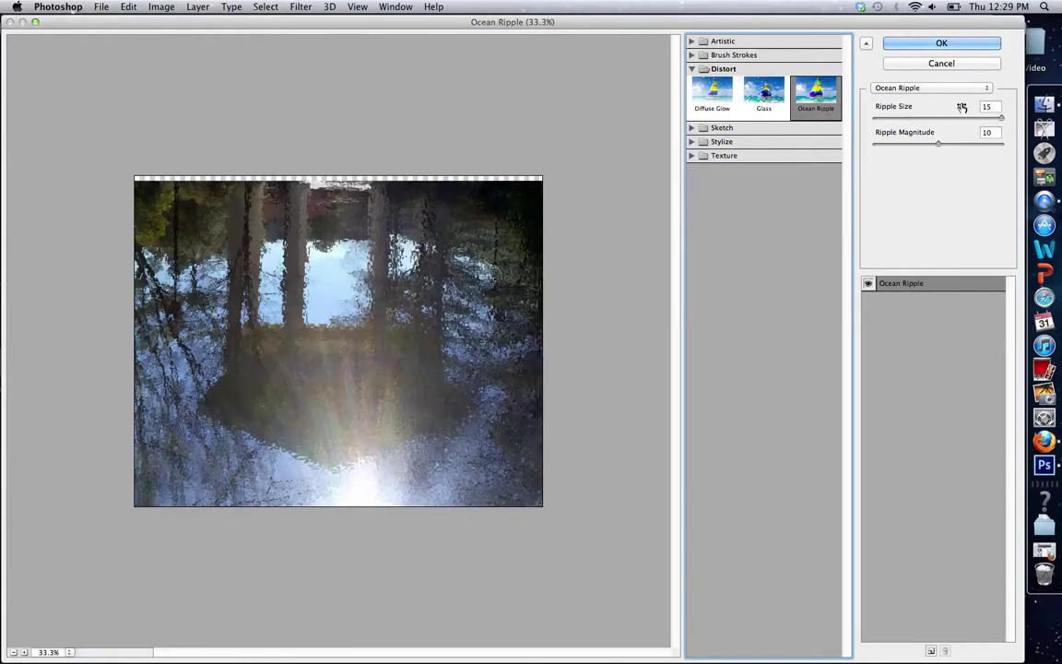
# Reduce Ripple Size, increase Ripple Magnitude, and apply Ocean Ripple to the reflection
pyautogui.moveTo(999, 117)
pyautogui.mouseDown()
pyautogui.moveTo(969, 120)
pyautogui.moveTo(1002, 123)
pyautogui.mouseUp()
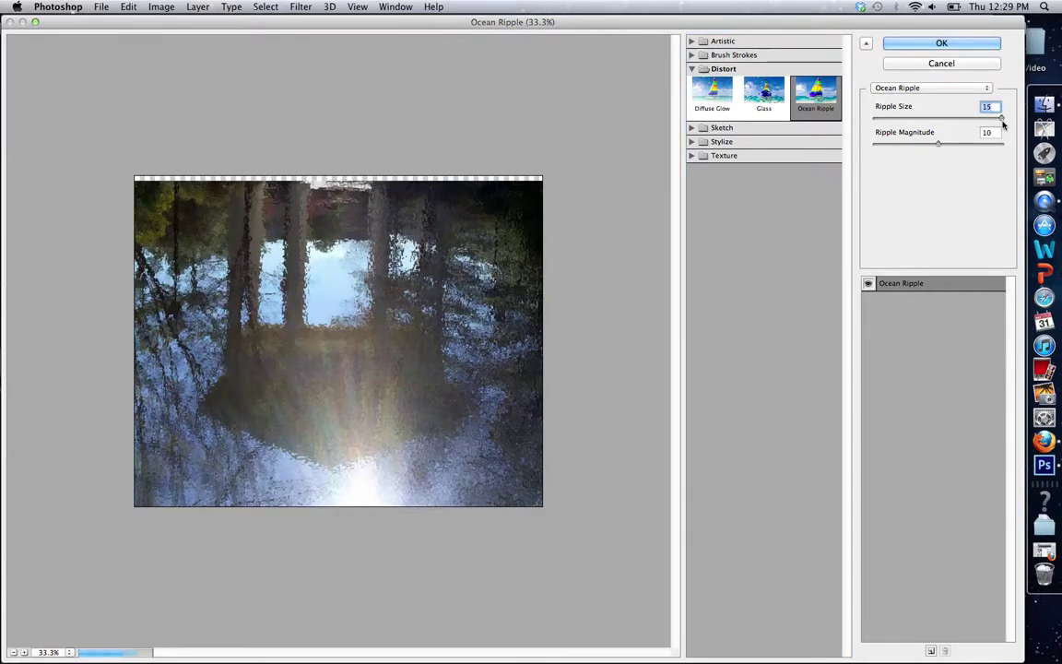
pyautogui.moveTo(938, 145)
pyautogui.mouseDown()
pyautogui.moveTo(957, 146)
pyautogui.moveTo(933, 146)
pyautogui.mouseUp()
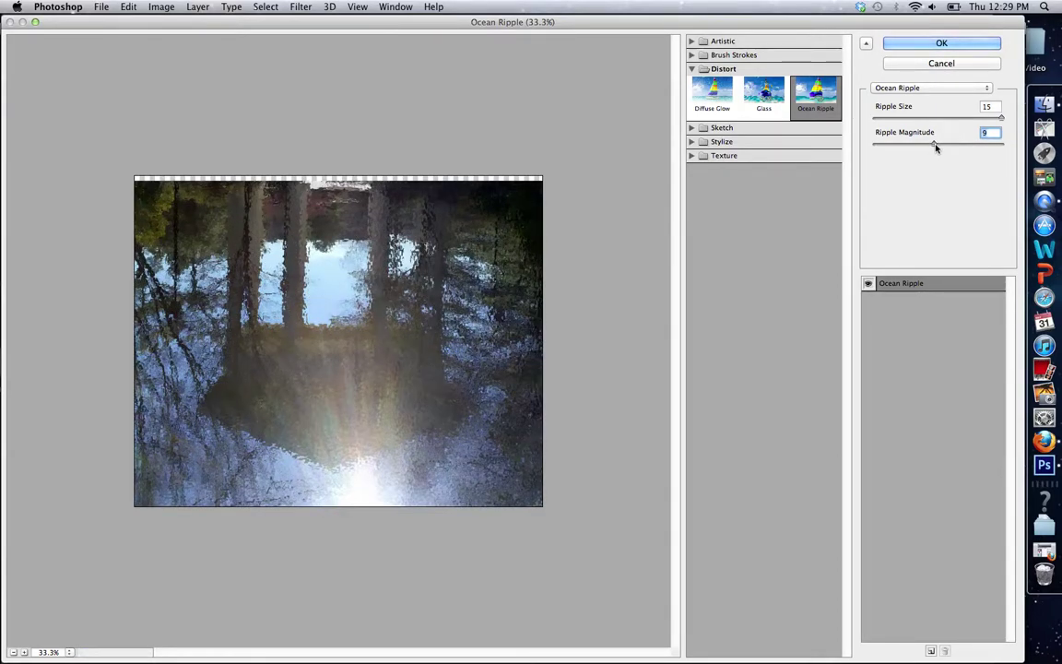
pyautogui.click(931, 46)
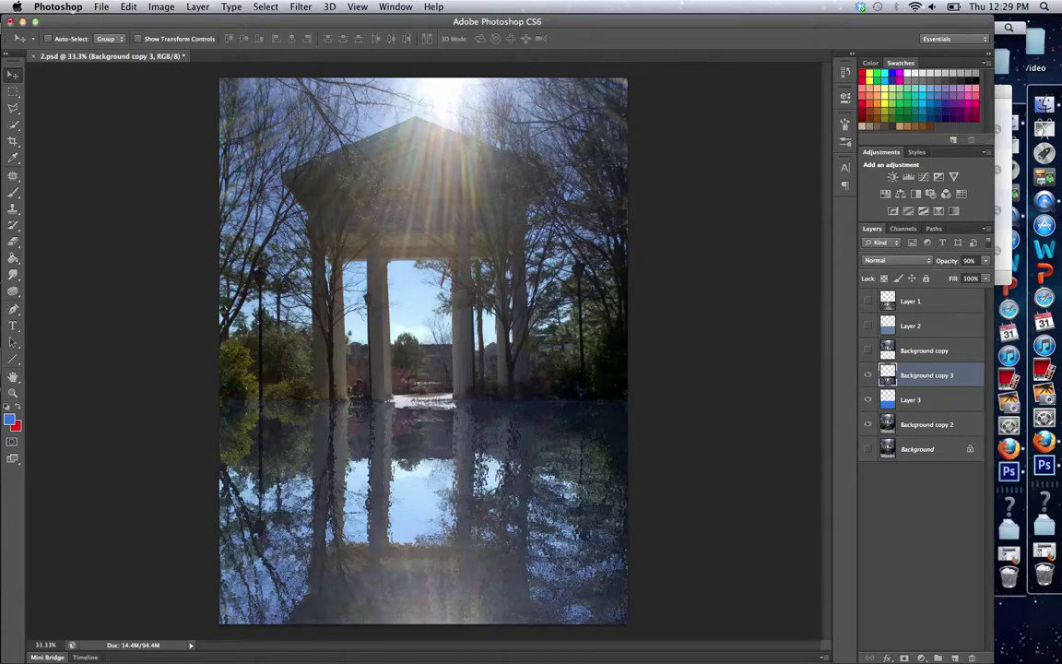
pyautogui.click(128, 7)
# Perspective-transform the reflection so its bottom widens into a trapezoid, realign it at the horizon, and apply
pyautogui.moveTo(139, 286)
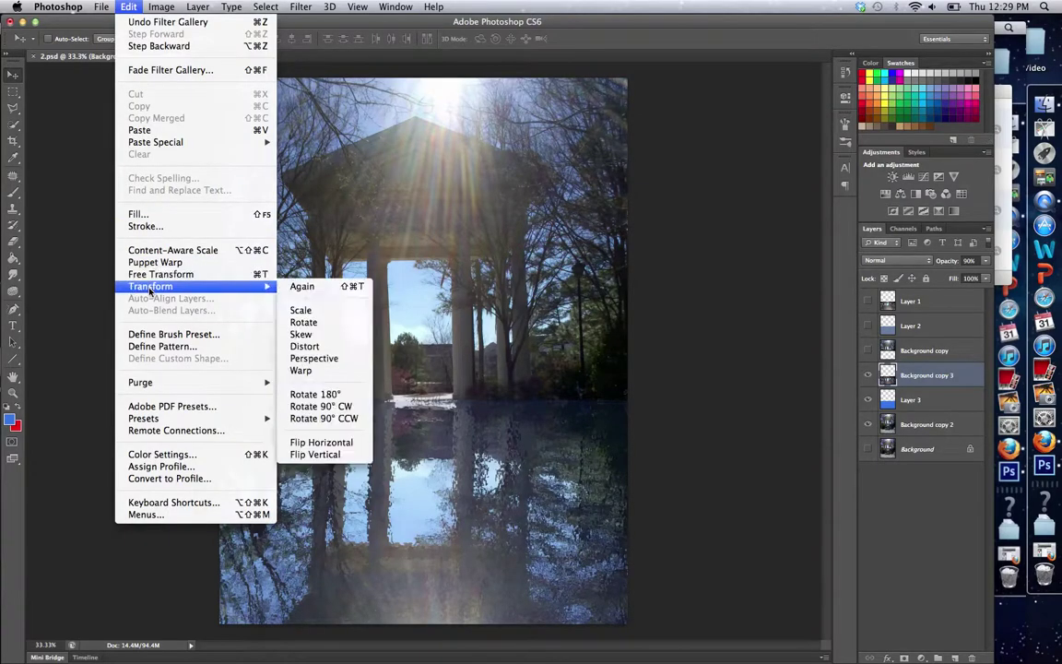
pyautogui.click(327, 362)
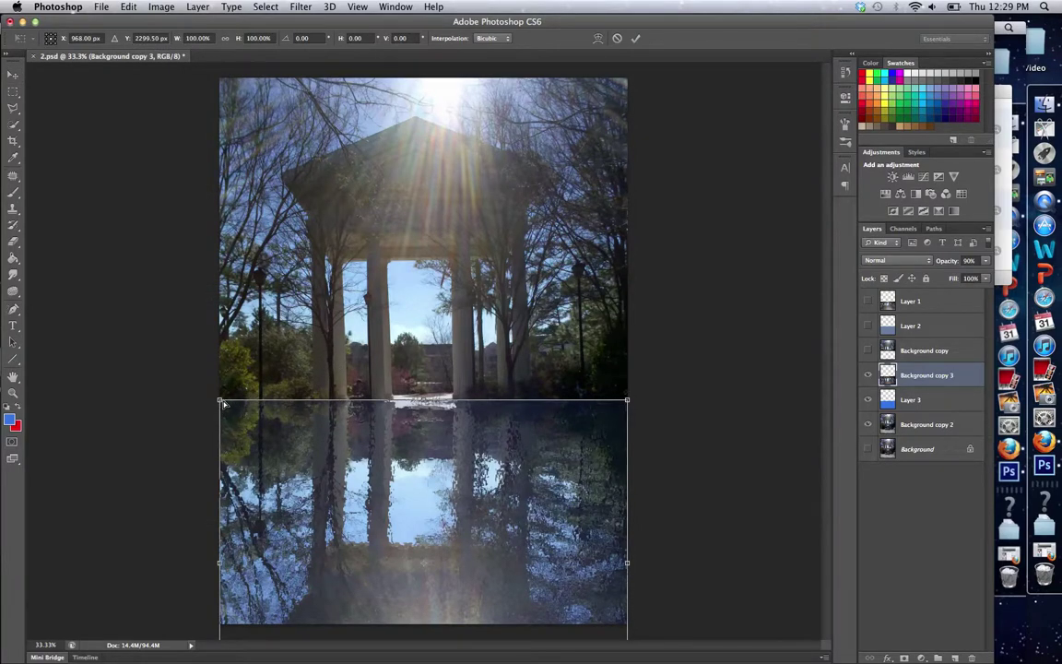
pyautogui.moveTo(223, 403); pyautogui.dragTo(219, 399)
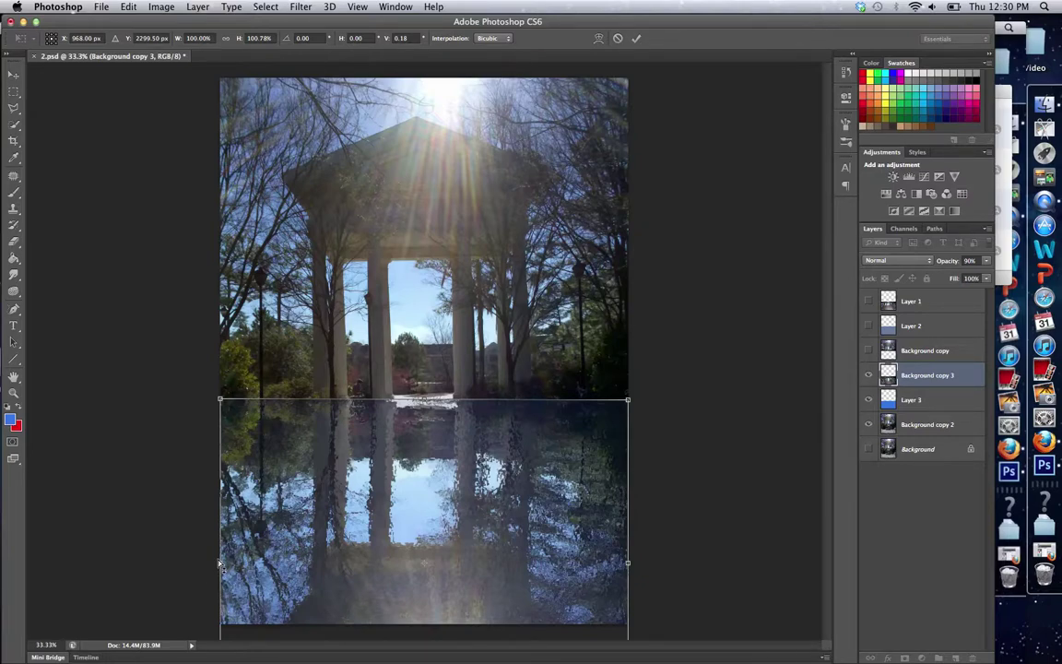
pyautogui.moveTo(220, 565); pyautogui.dragTo(221, 557)
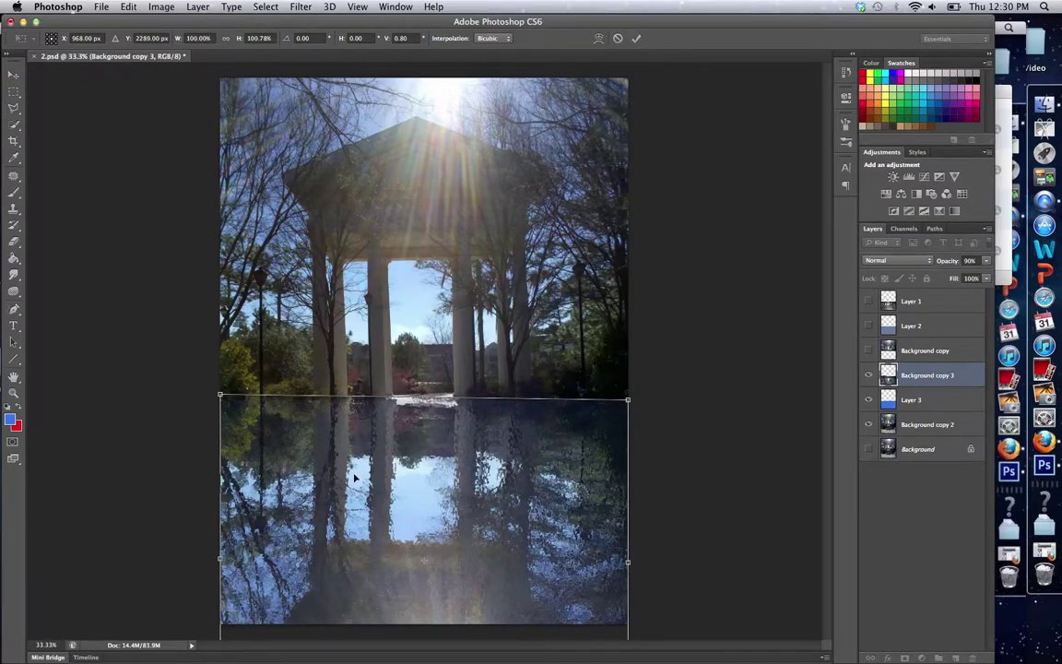
pyautogui.moveTo(354, 477); pyautogui.dragTo(365, 318)
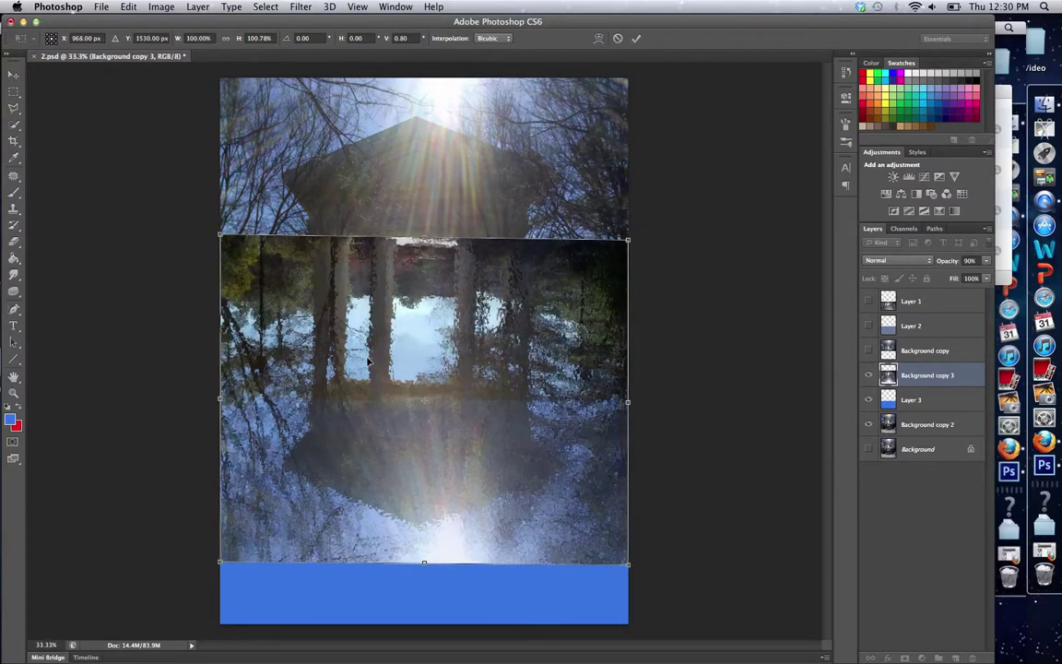
pyautogui.moveTo(222, 237); pyautogui.dragTo(221, 238)
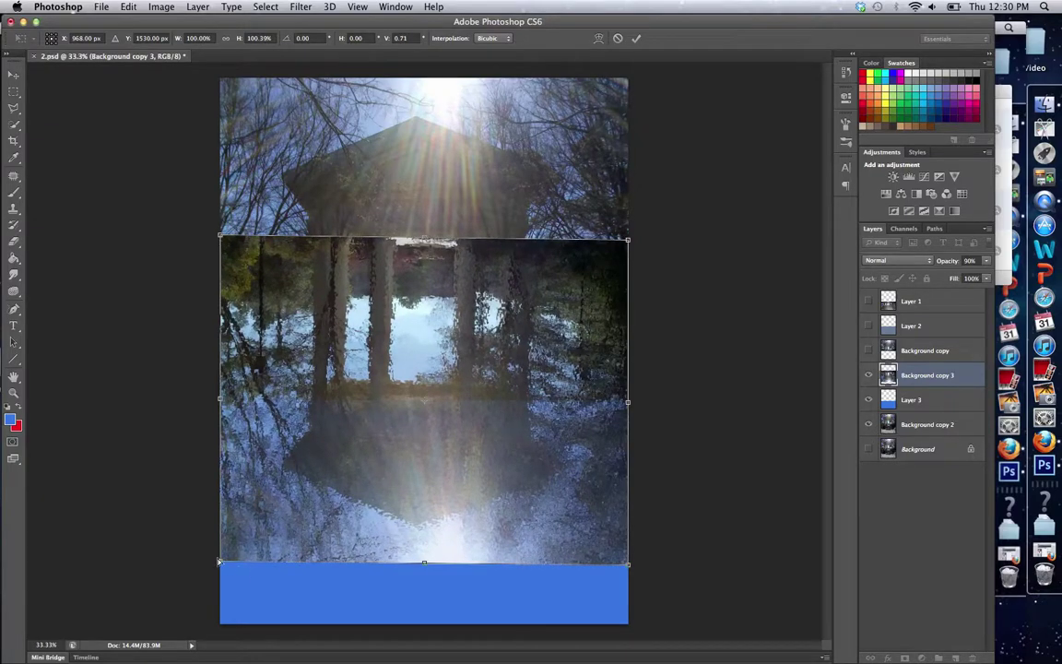
pyautogui.moveTo(222, 566); pyautogui.dragTo(92, 558)
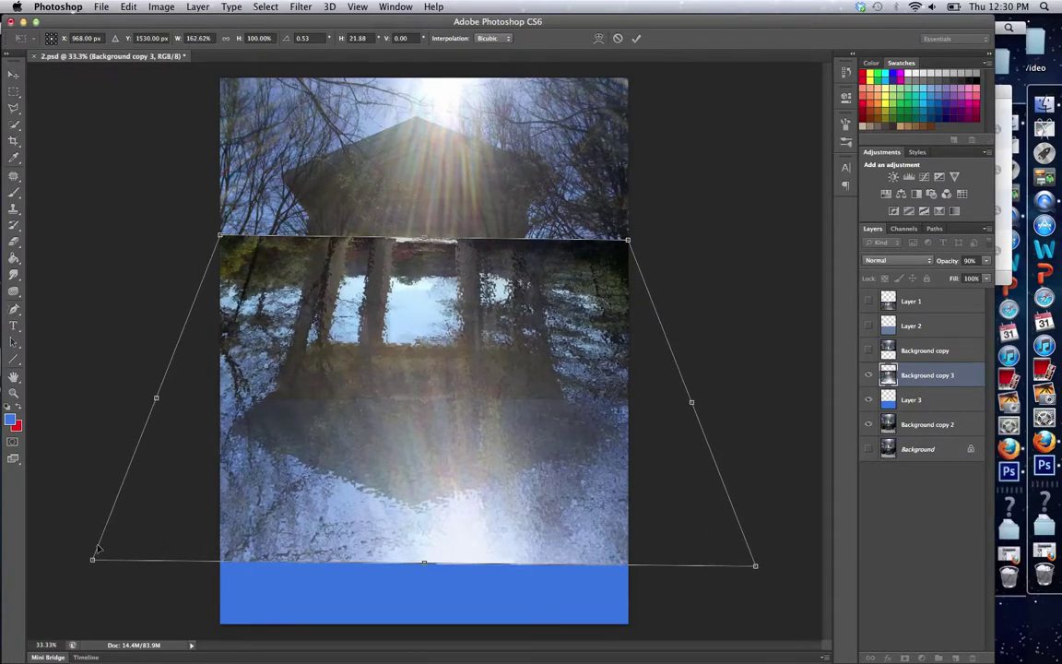
pyautogui.moveTo(395, 329); pyautogui.dragTo(387, 425)
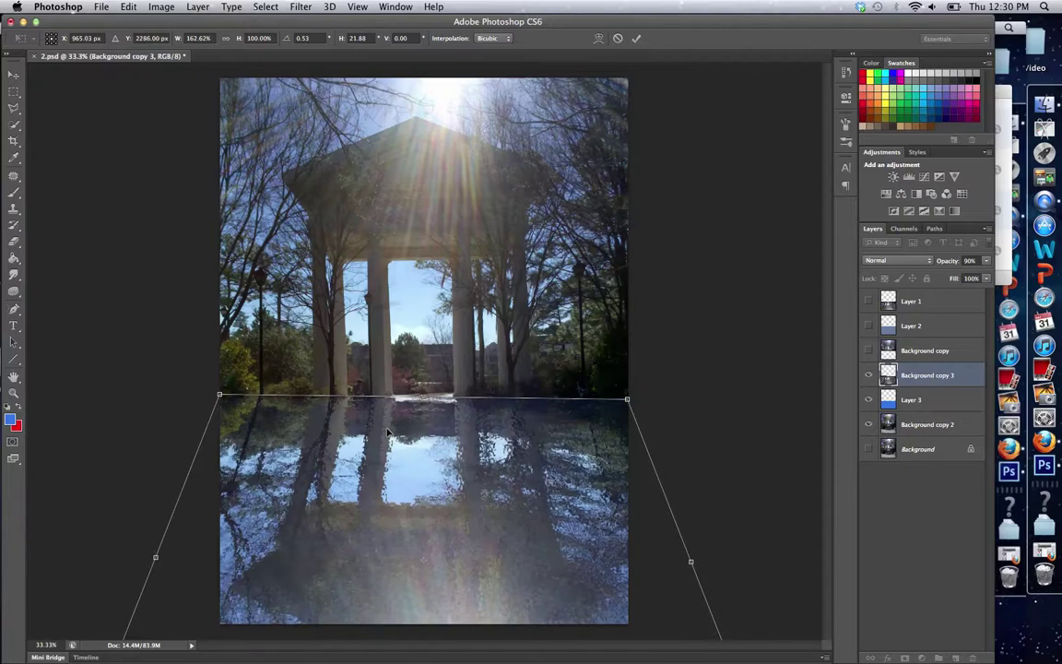
pyautogui.click(13, 91)
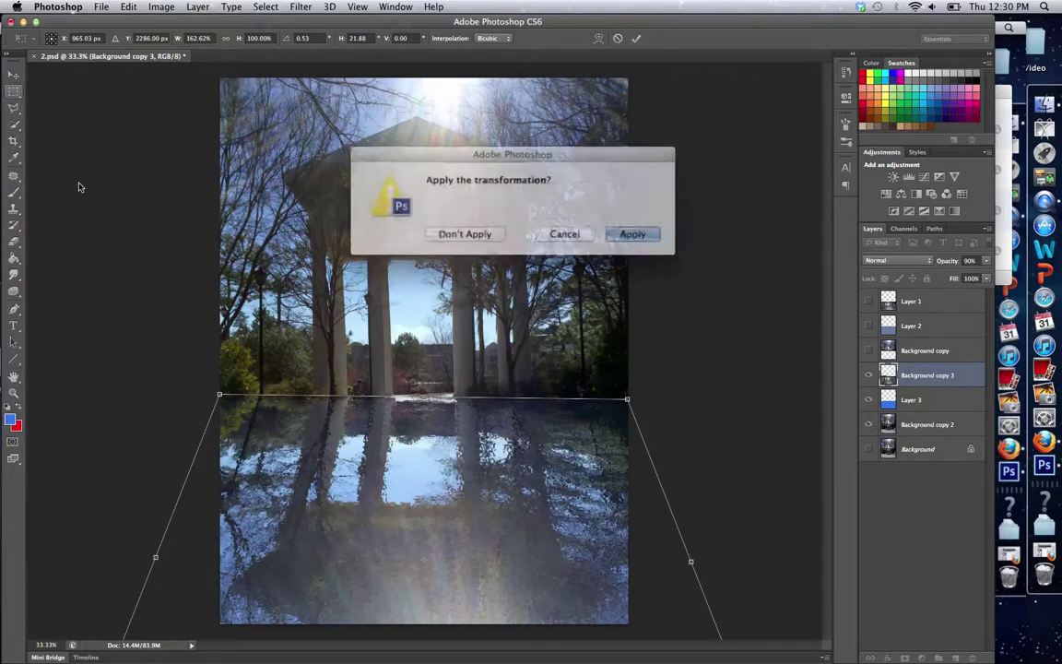
pyautogui.click(631, 230)
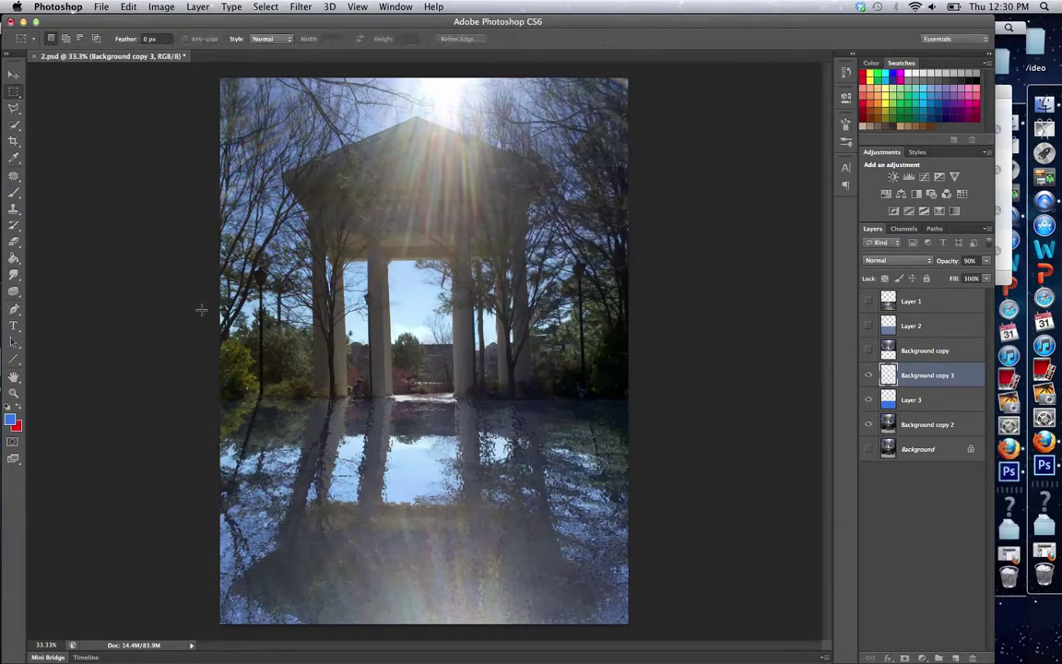